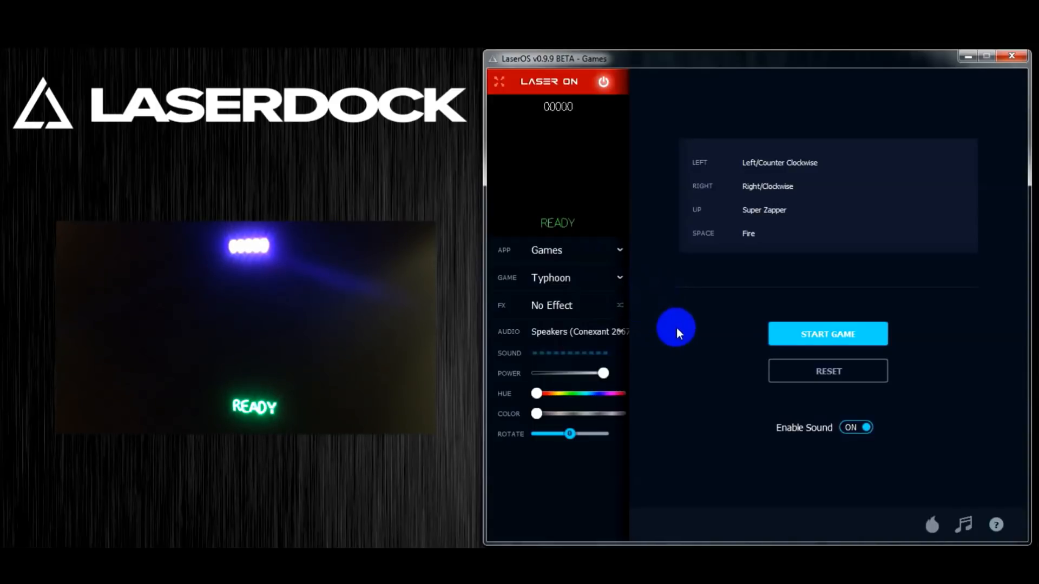
Step: Keep Typhoon as the chosen game and bring up the projection effects list
{"action": "left_click", "coordinate": [575, 282]}
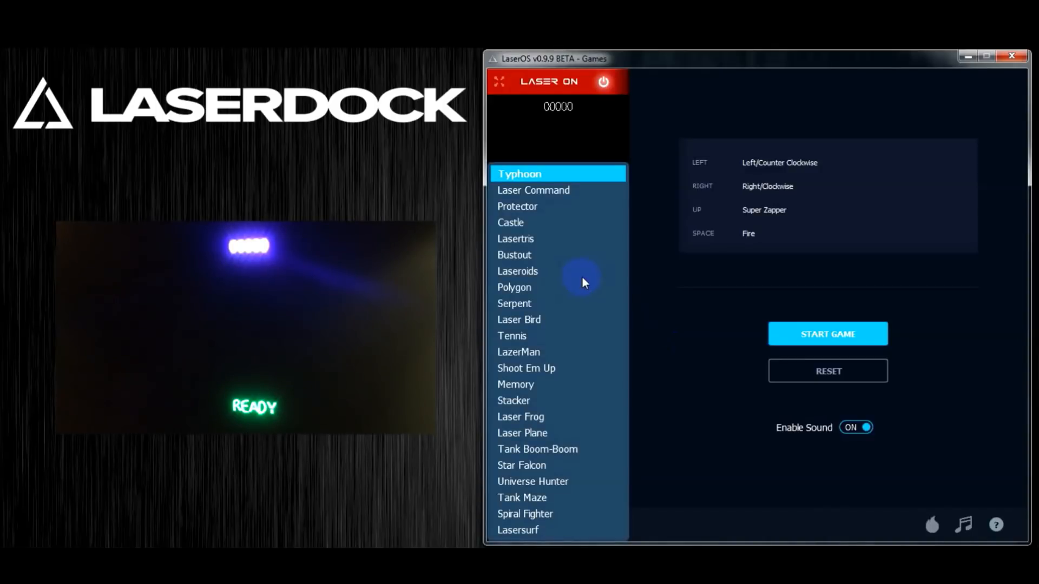
{"action": "left_click", "coordinate": [706, 294]}
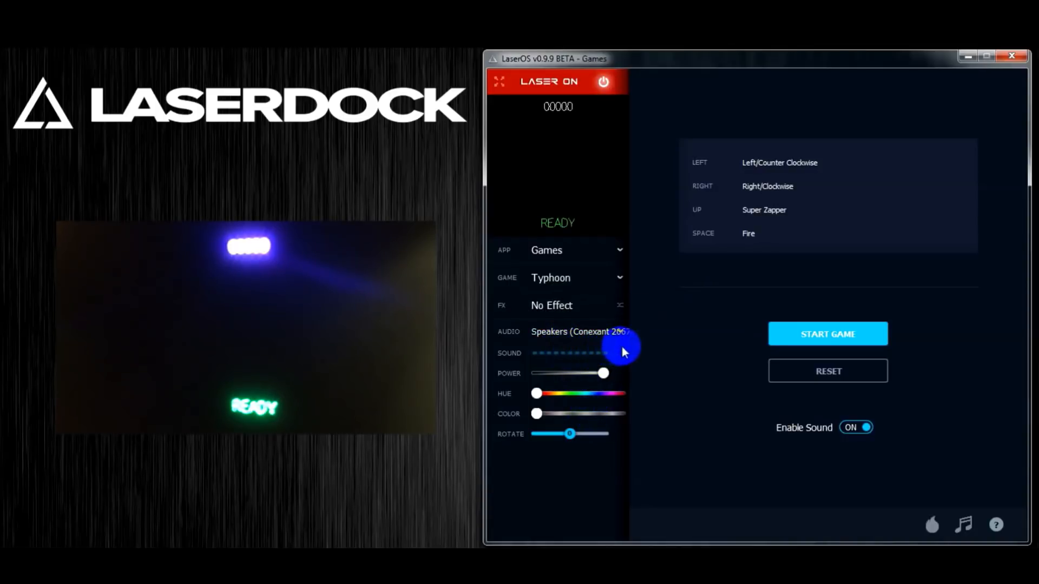
{"action": "left_click", "coordinate": [603, 312]}
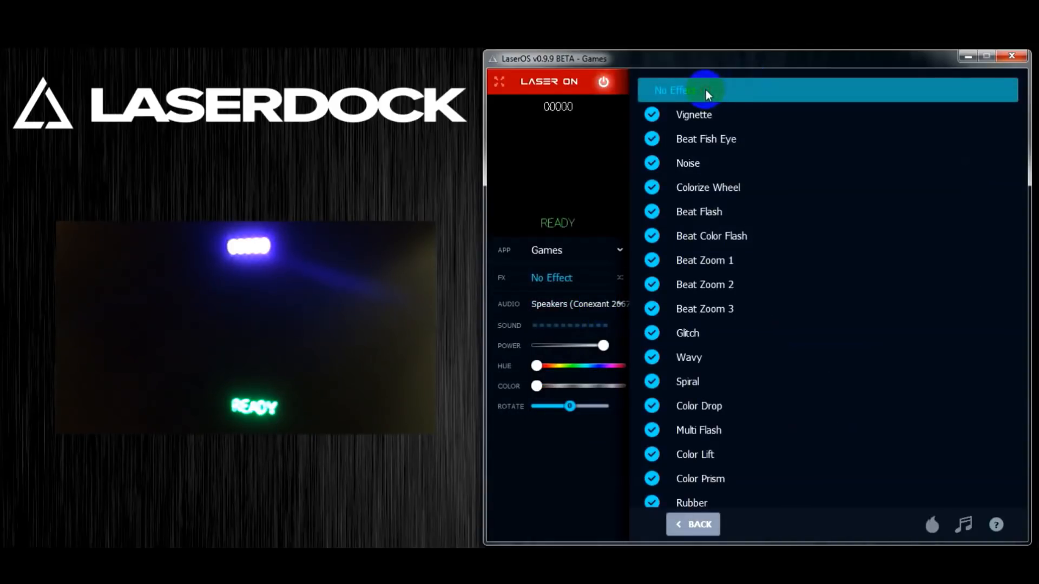
Step: Keep Games as the app, leave effects unchanged and start the Typhoon game
{"action": "left_click", "coordinate": [585, 249]}
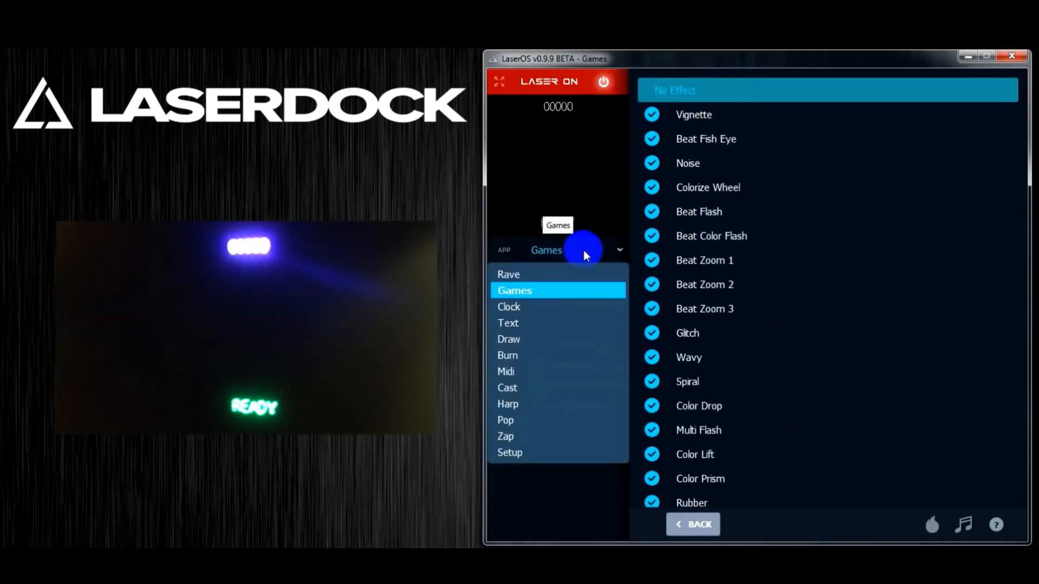
{"action": "left_click", "coordinate": [529, 283]}
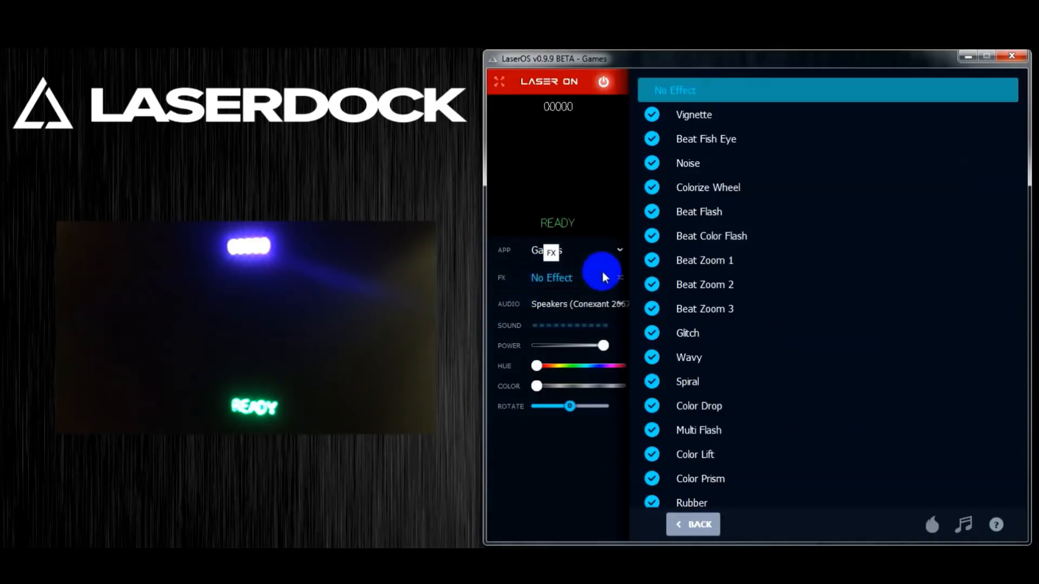
{"action": "left_click", "coordinate": [700, 524]}
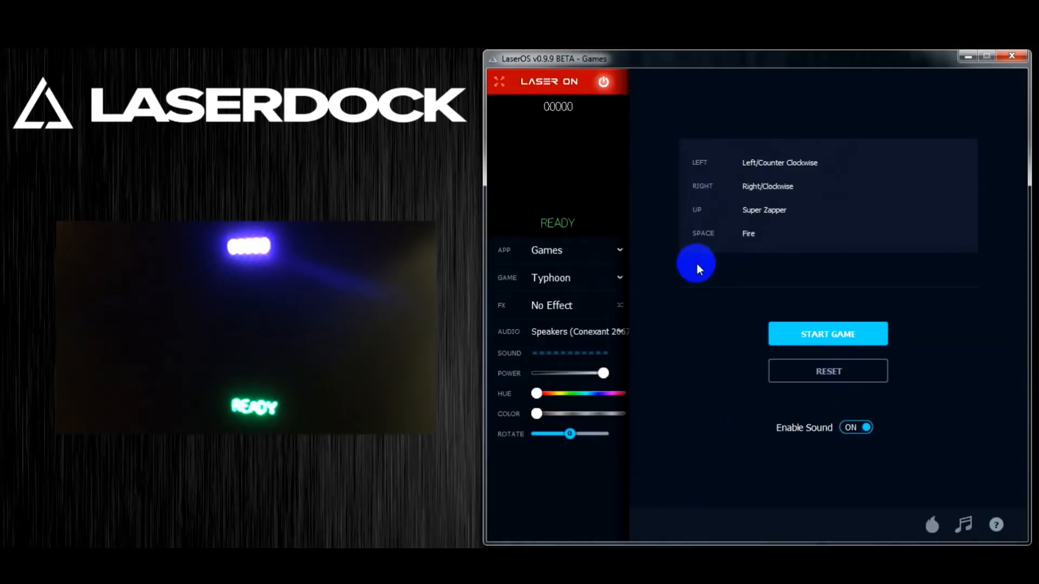
{"action": "left_click", "coordinate": [806, 339]}
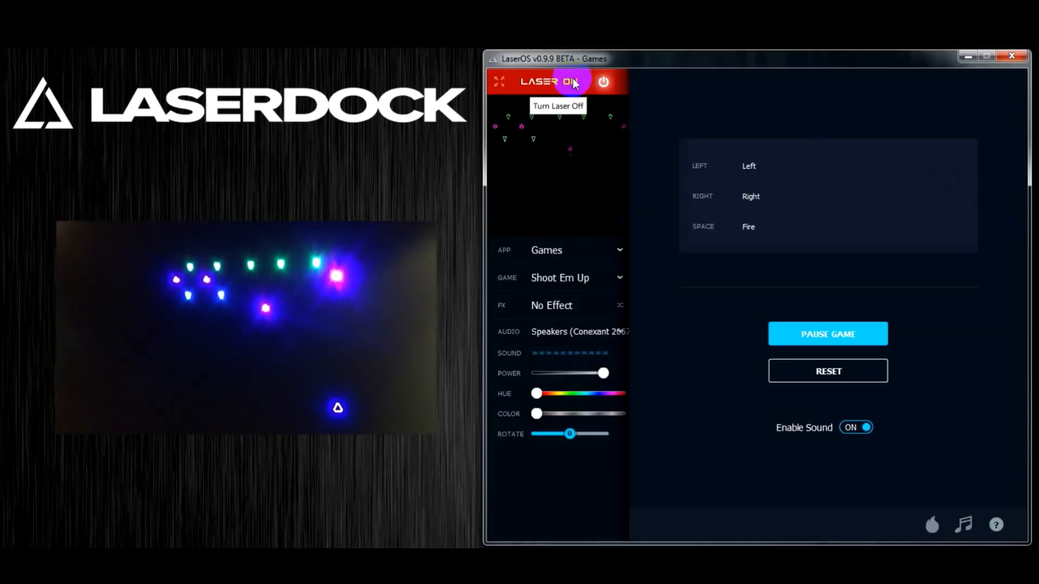
Step: Steer, hop and fire with arrow keys and Space in Shoot Em Up, Laser Frog and Laser Command
{"action": "key", "text": "Left"}
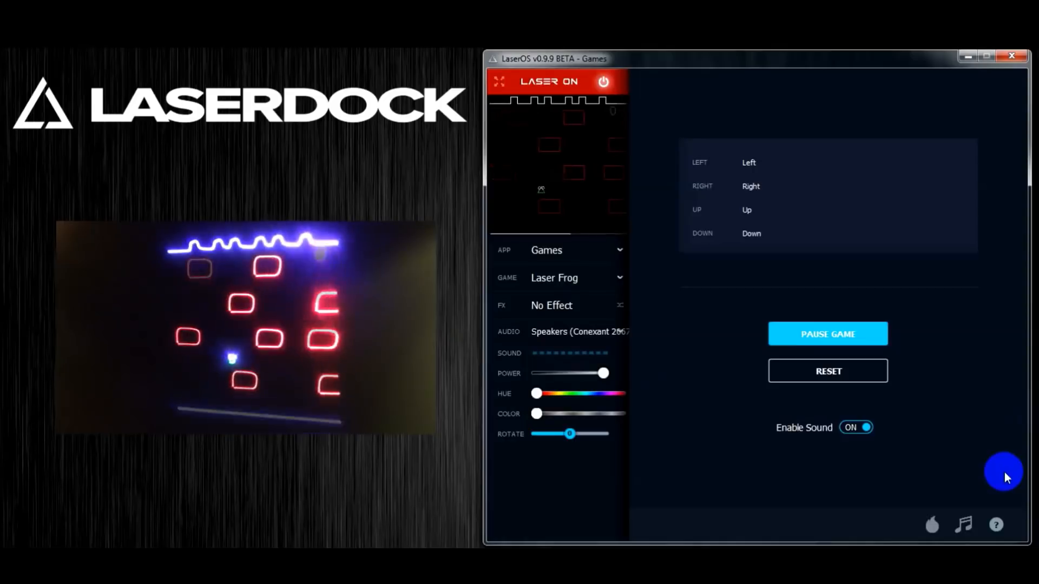
{"action": "key", "text": "Up"}
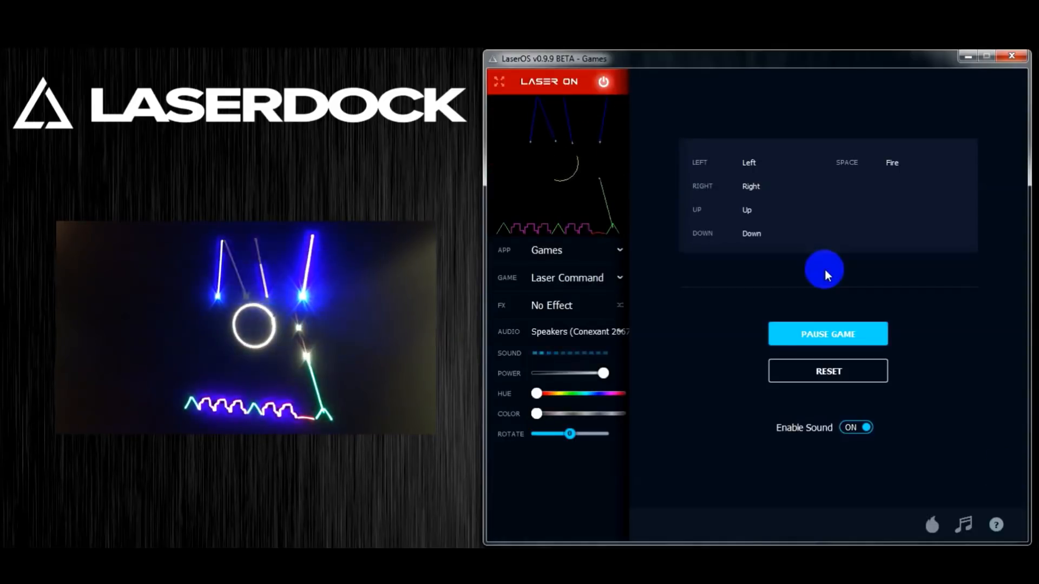
{"action": "key", "text": "Right"}
{"action": "key", "text": "space"}
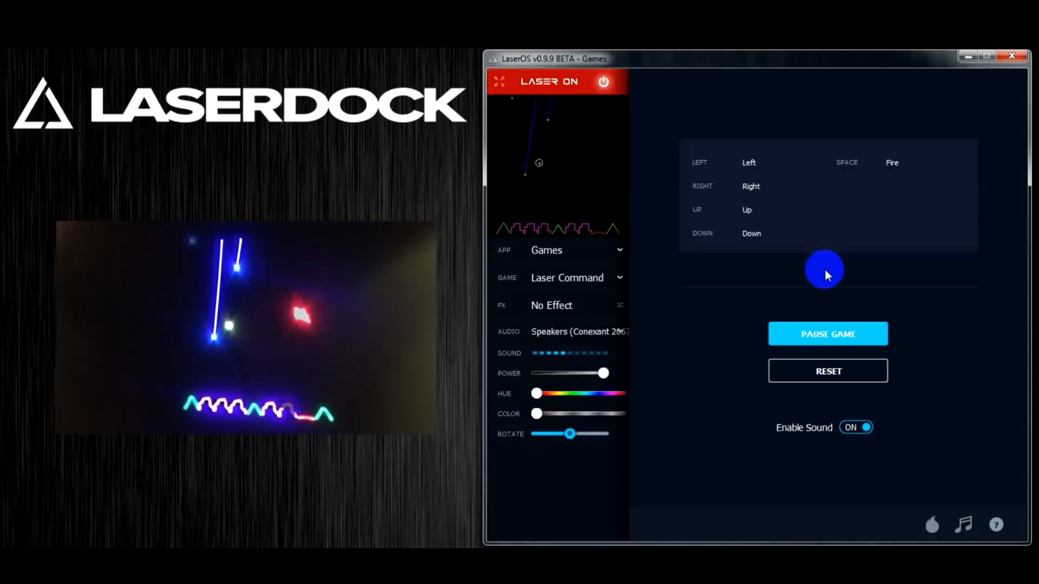
{"action": "key", "text": "Left"}
{"action": "key", "text": "space"}
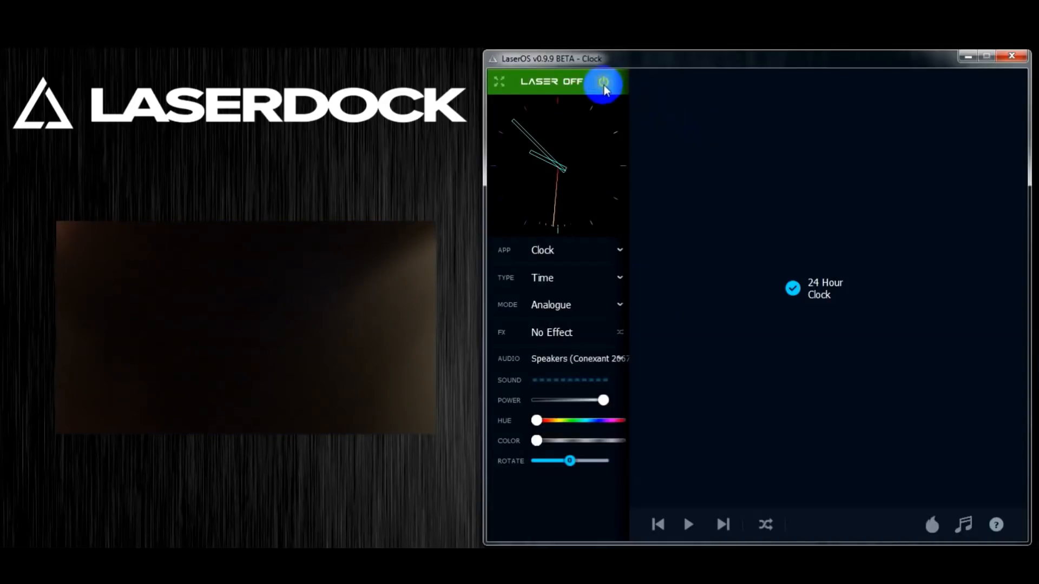
Step: Turn the laser on, switch to 12-hour format and try the Radial and Digital clock styles
{"action": "left_click", "coordinate": [604, 82]}
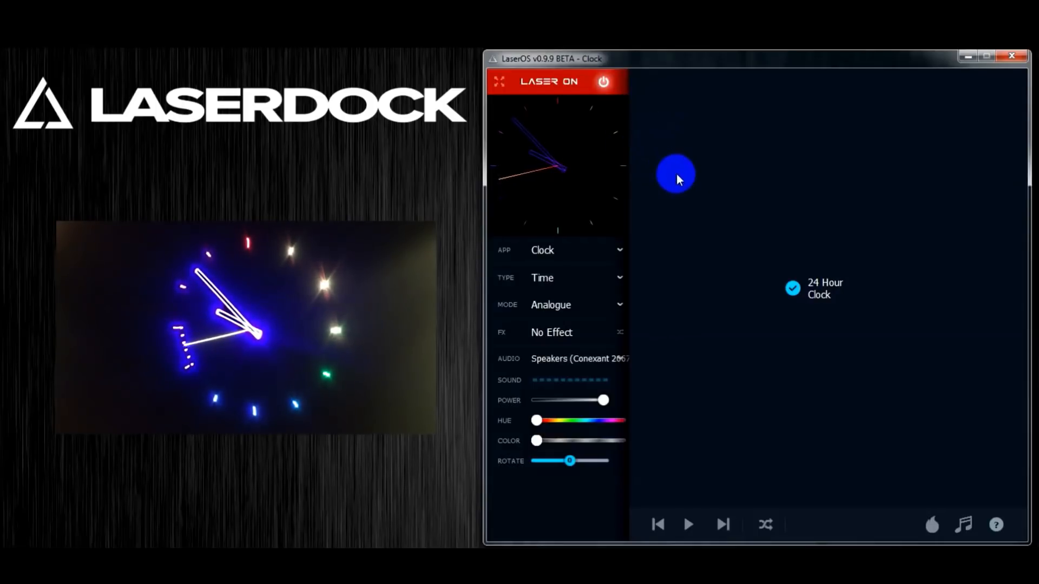
{"action": "left_click", "coordinate": [684, 283]}
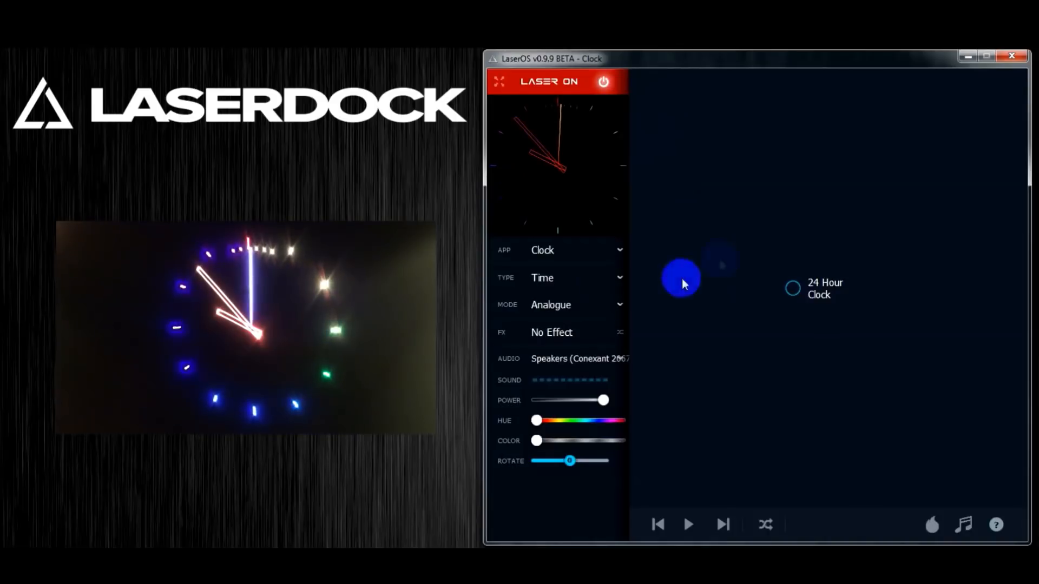
{"action": "left_click", "coordinate": [589, 307]}
{"action": "left_click", "coordinate": [520, 340]}
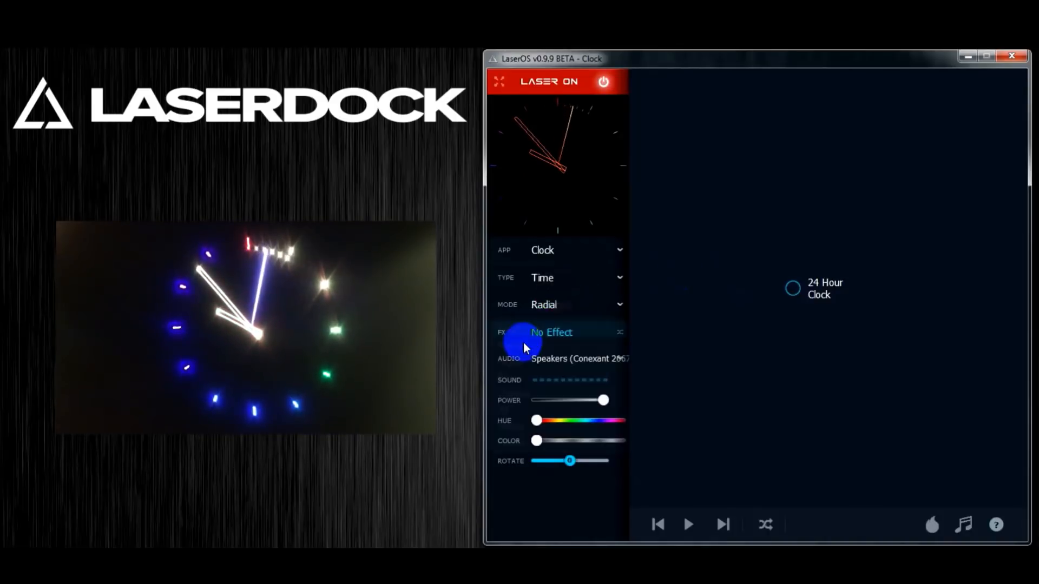
{"action": "left_click", "coordinate": [561, 304]}
{"action": "left_click", "coordinate": [512, 362]}
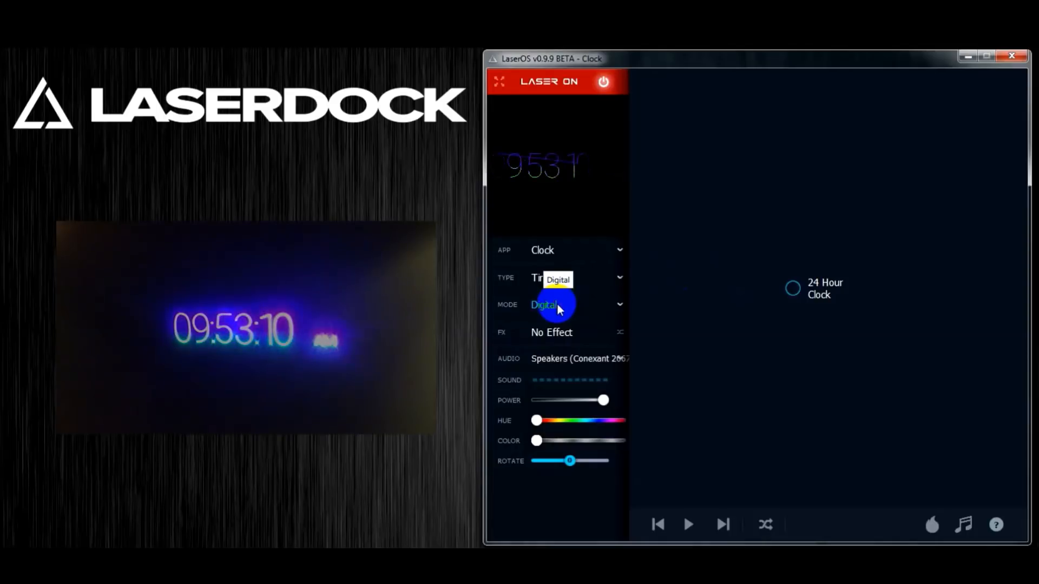
Step: Cycle the clock through Bezier, Chinese, 3d and Sector styles
{"action": "left_click", "coordinate": [559, 309]}
{"action": "left_click", "coordinate": [536, 363]}
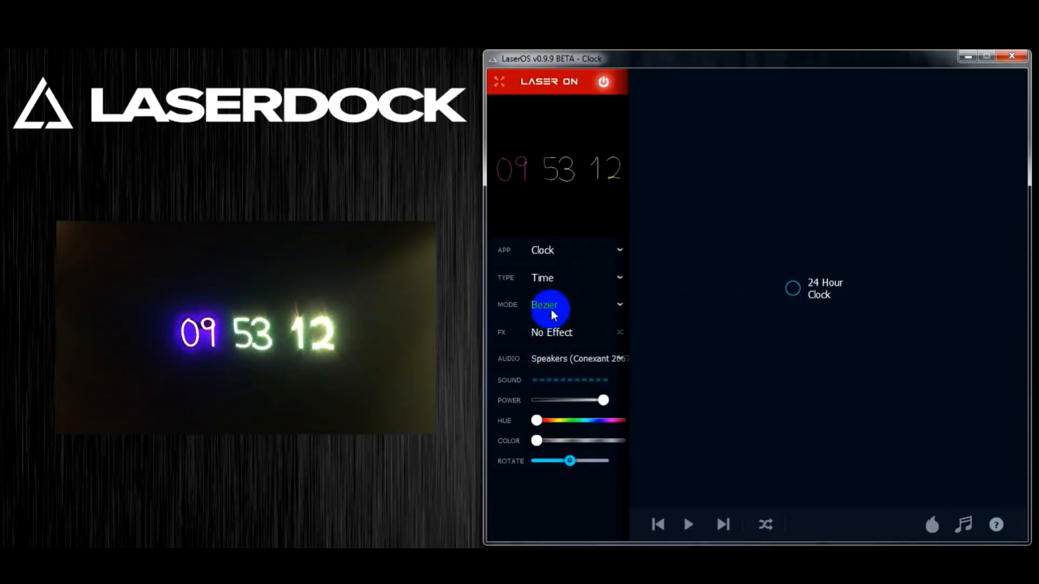
{"action": "left_click", "coordinate": [552, 307]}
{"action": "left_click", "coordinate": [533, 394]}
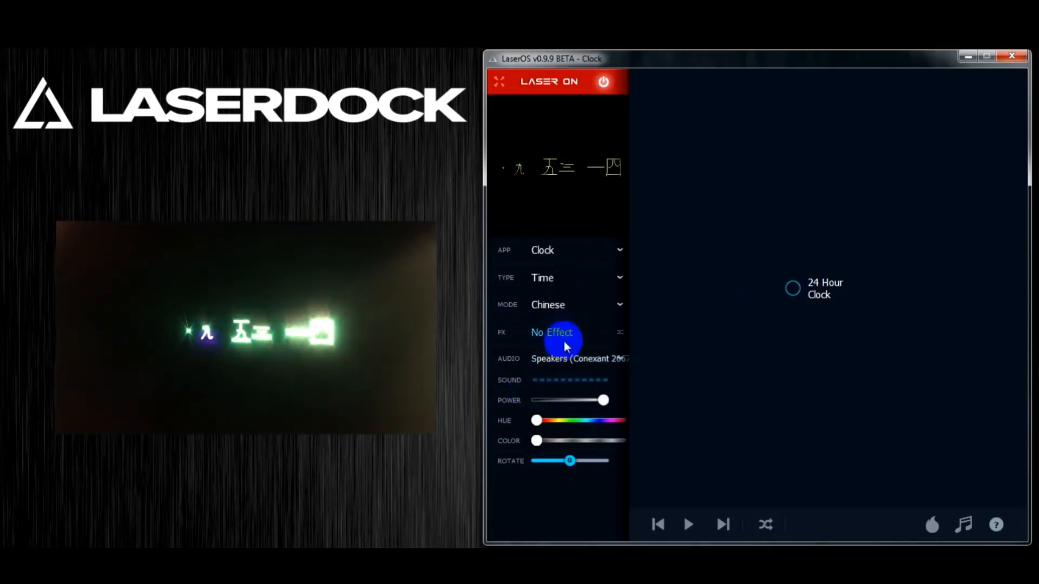
{"action": "left_click", "coordinate": [559, 309]}
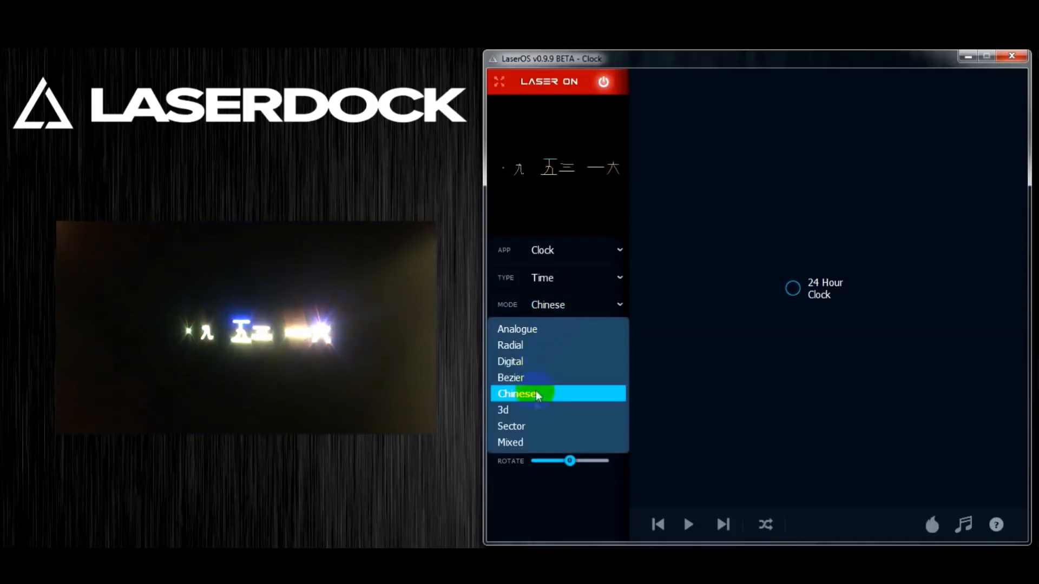
{"action": "left_click", "coordinate": [512, 410]}
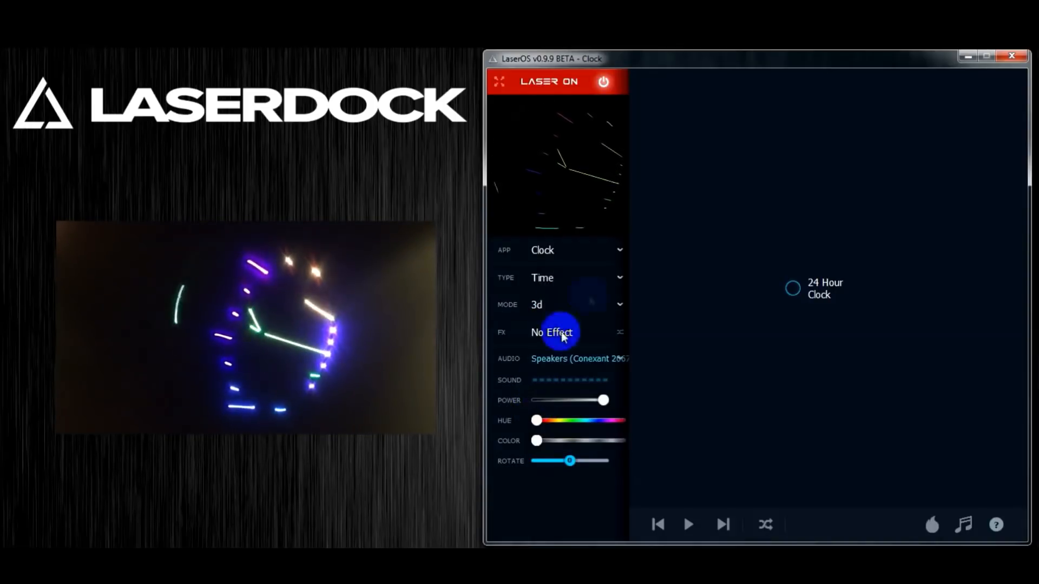
{"action": "left_click", "coordinate": [567, 313]}
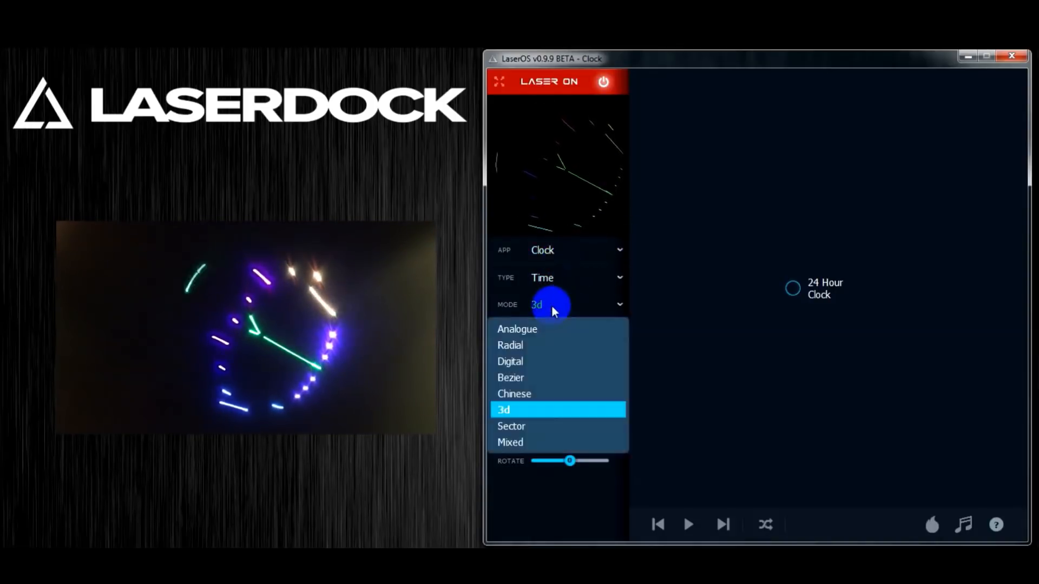
{"action": "left_click", "coordinate": [513, 427]}
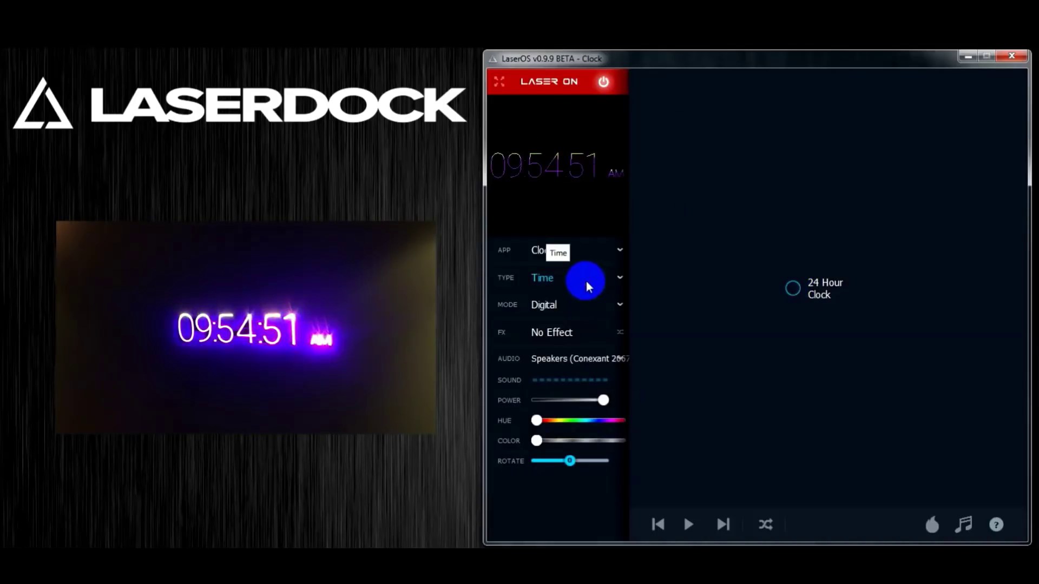
Step: Switch to the Weather type for Florida, US and project Solar, Weather and Wind displays
{"action": "left_click", "coordinate": [586, 286]}
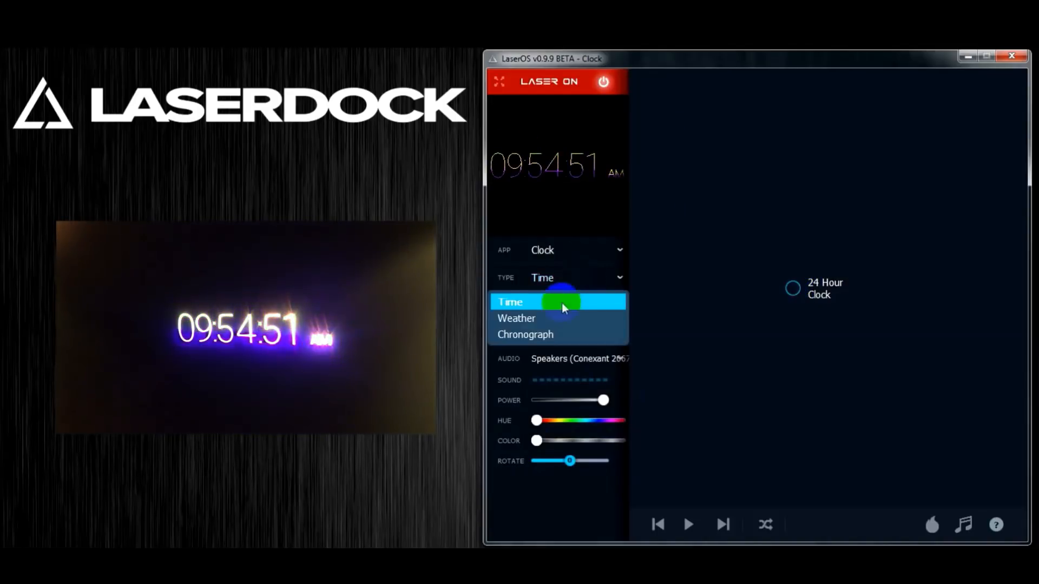
{"action": "left_click", "coordinate": [536, 322]}
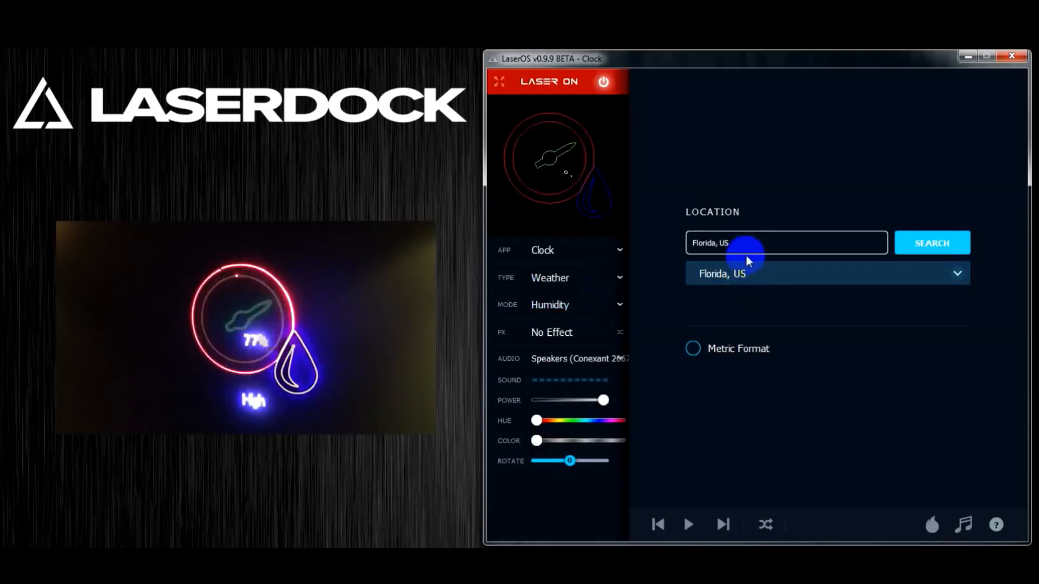
{"action": "left_click_drag", "start_coordinate": [735, 244], "coordinate": [659, 252]}
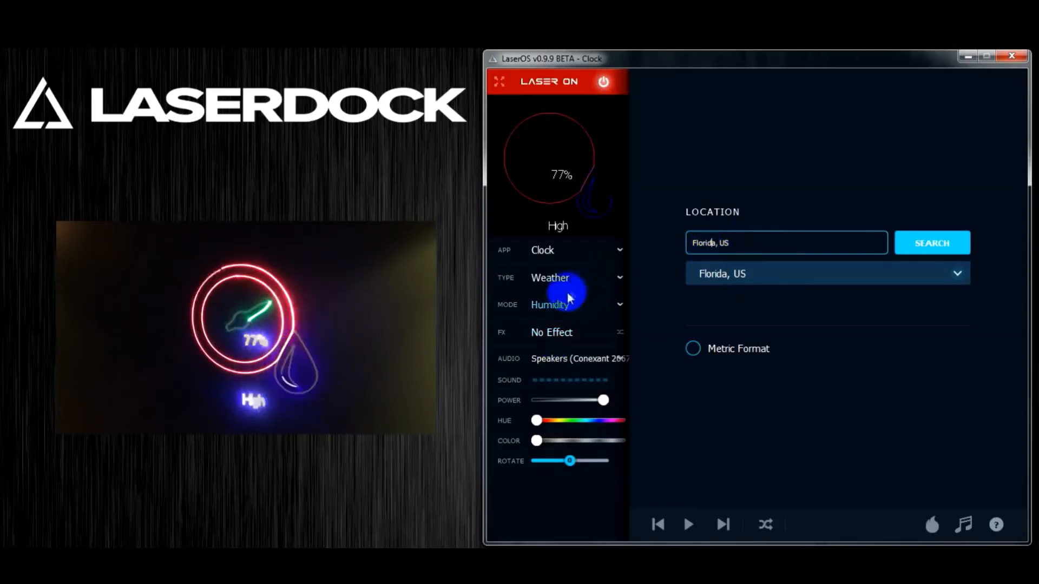
{"action": "left_click", "coordinate": [577, 305]}
{"action": "left_click", "coordinate": [508, 346]}
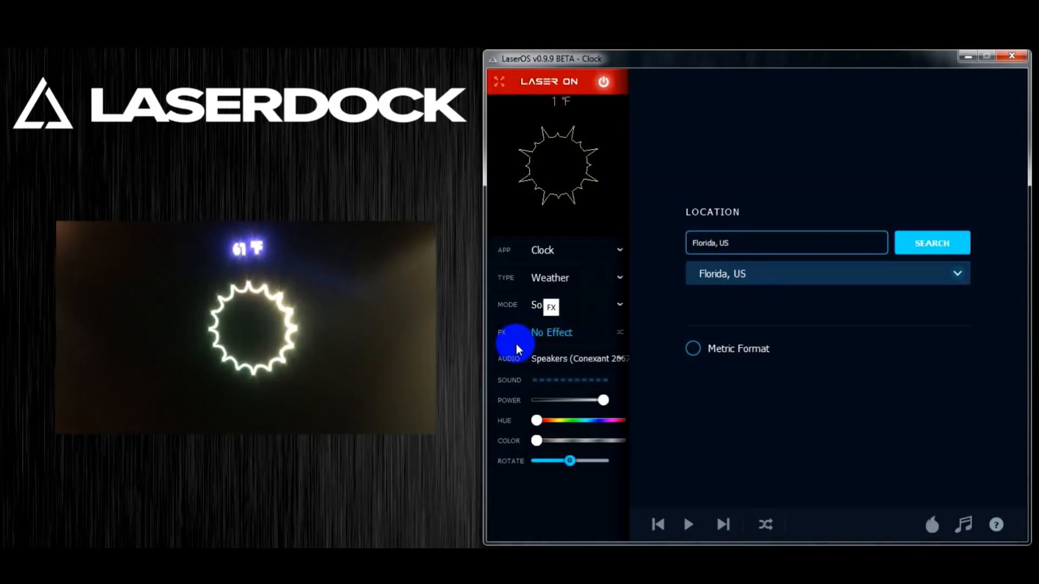
{"action": "left_click", "coordinate": [579, 307]}
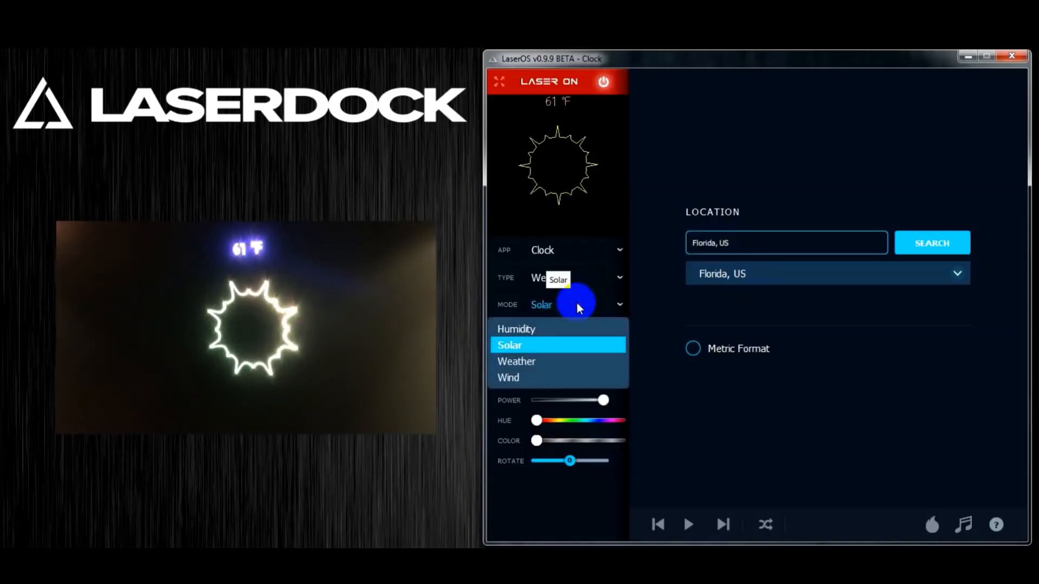
{"action": "left_click", "coordinate": [516, 361]}
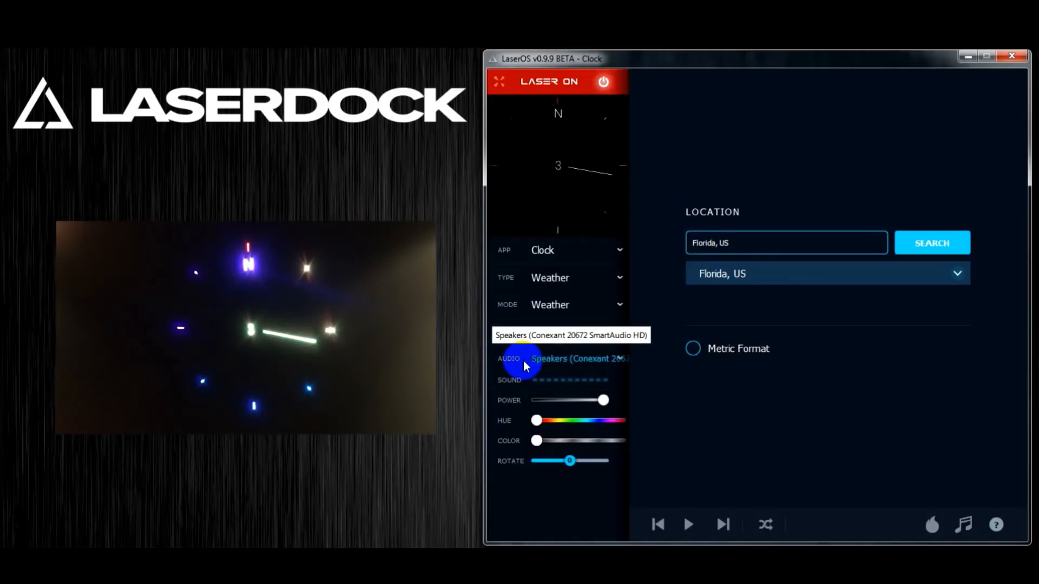
{"action": "left_click", "coordinate": [579, 305]}
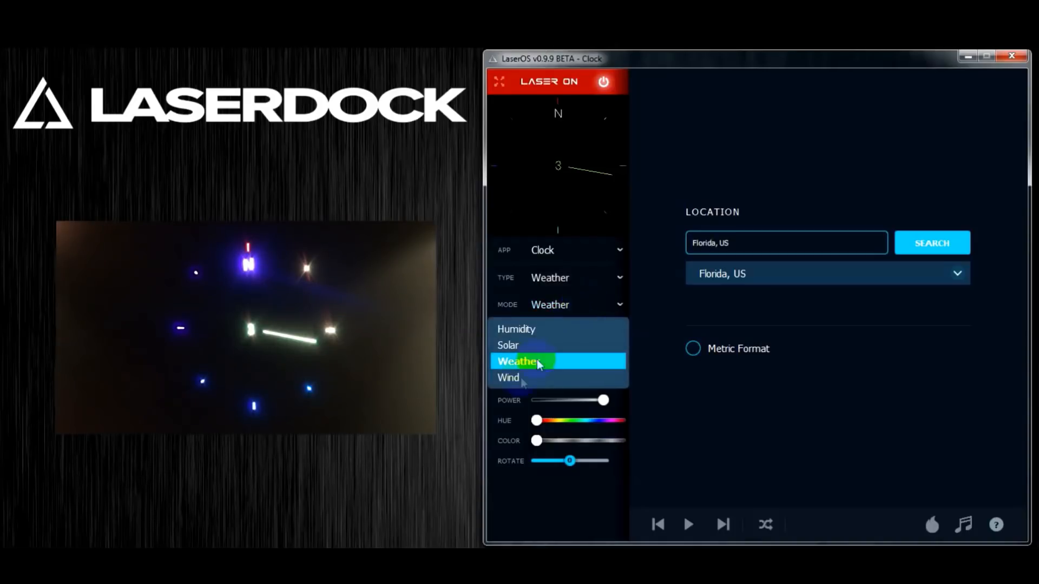
{"action": "left_click", "coordinate": [512, 378]}
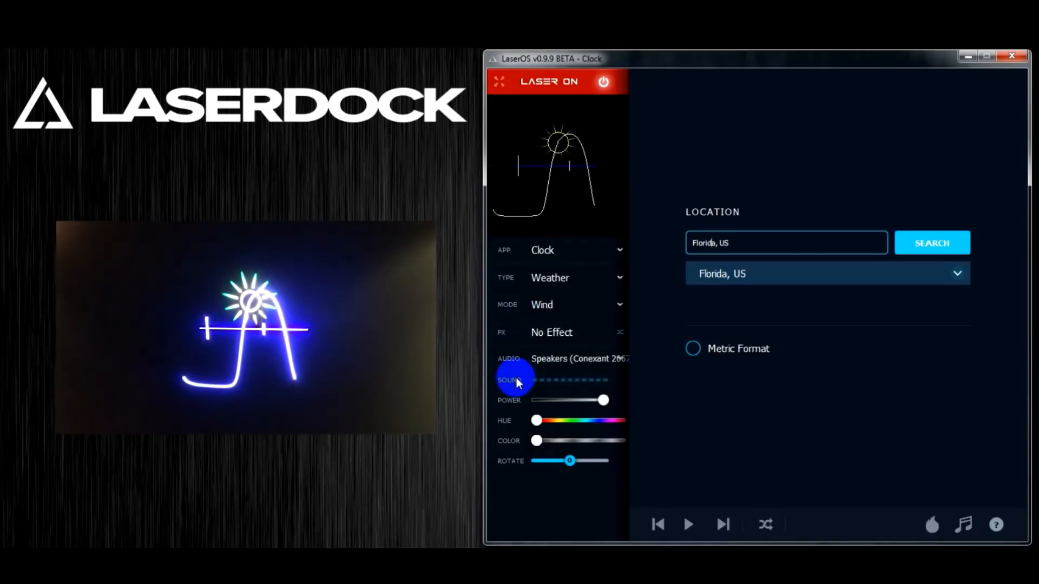
Step: Change the clock to the Chronograph type
{"action": "left_click", "coordinate": [560, 278]}
{"action": "left_click", "coordinate": [533, 334]}
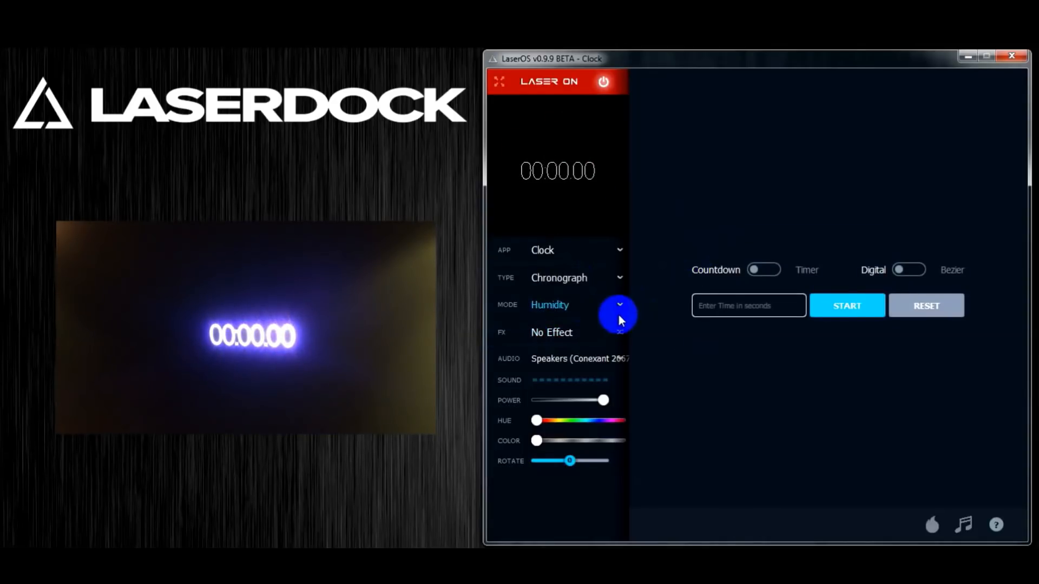
Step: Leave the mode unchanged and start the 10-second chronograph countdown
{"action": "left_click", "coordinate": [601, 307]}
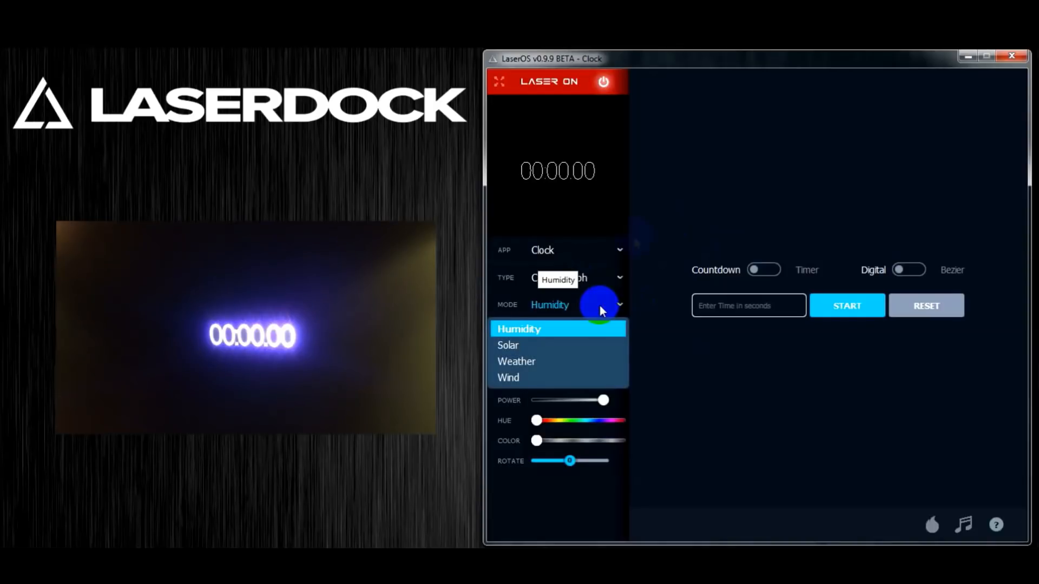
{"action": "left_click", "coordinate": [600, 307]}
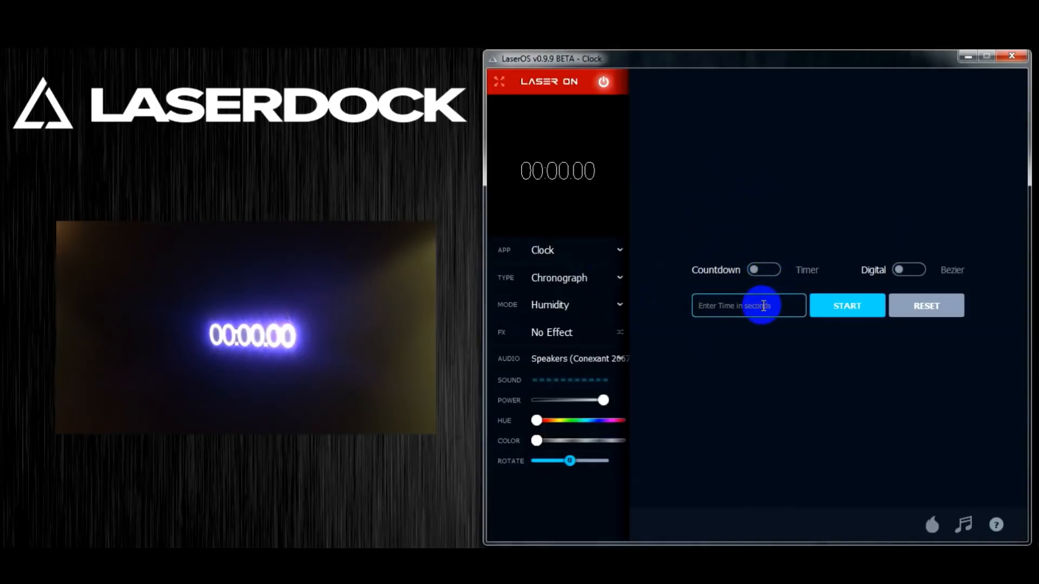
{"action": "type", "text": "10"}
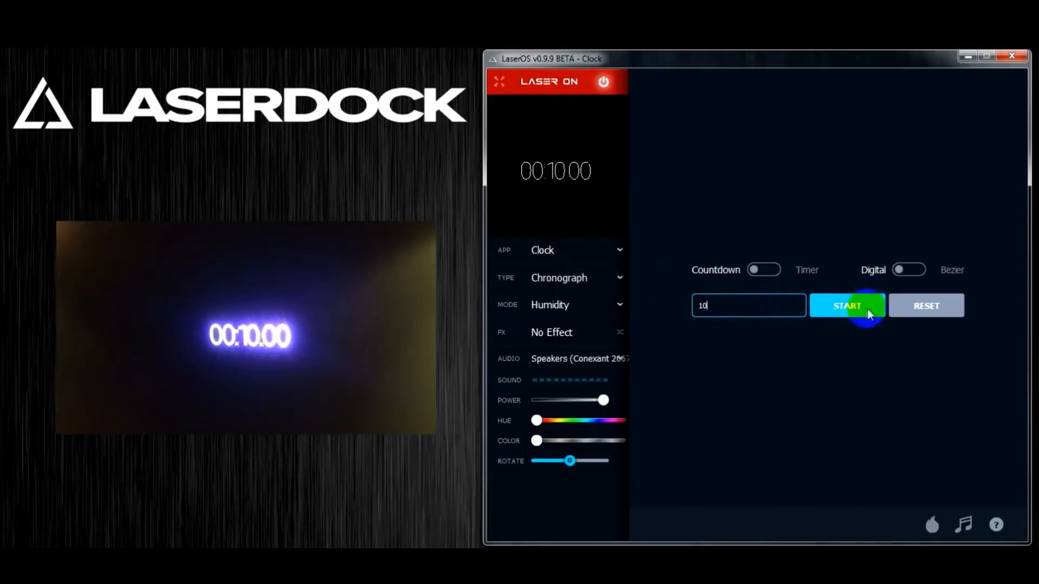
{"action": "left_click", "coordinate": [863, 310]}
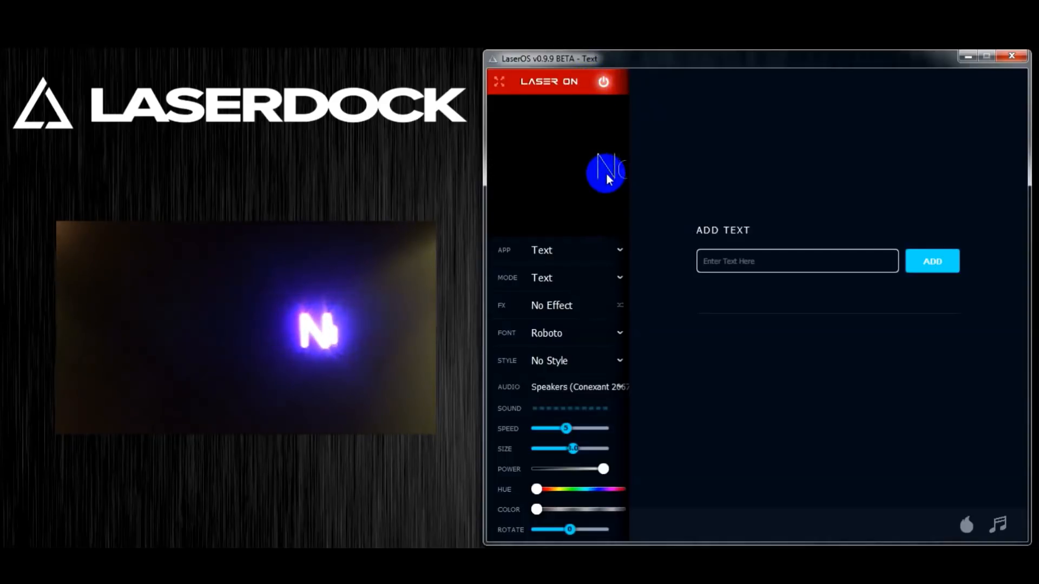
Step: Keep plain Text mode and project the text in Ubuntu font with Rainbow style
{"action": "left_click", "coordinate": [589, 277]}
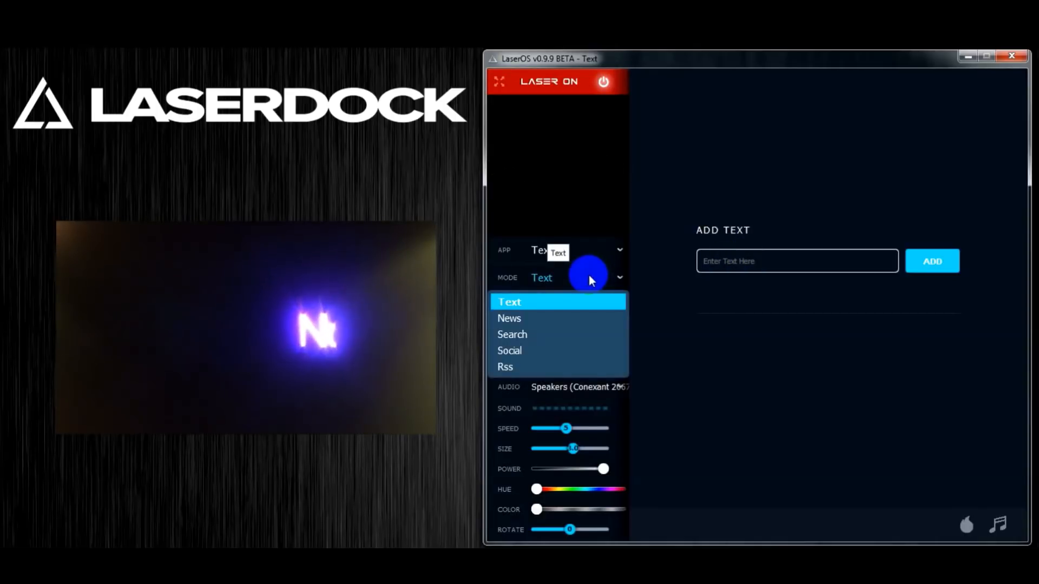
{"action": "left_click", "coordinate": [588, 275]}
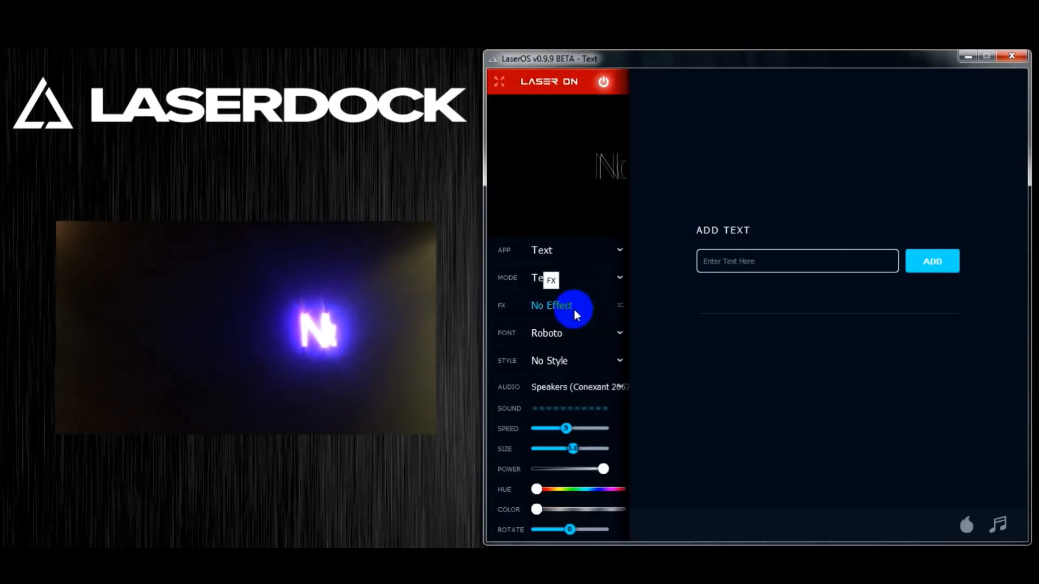
{"action": "left_click", "coordinate": [572, 331]}
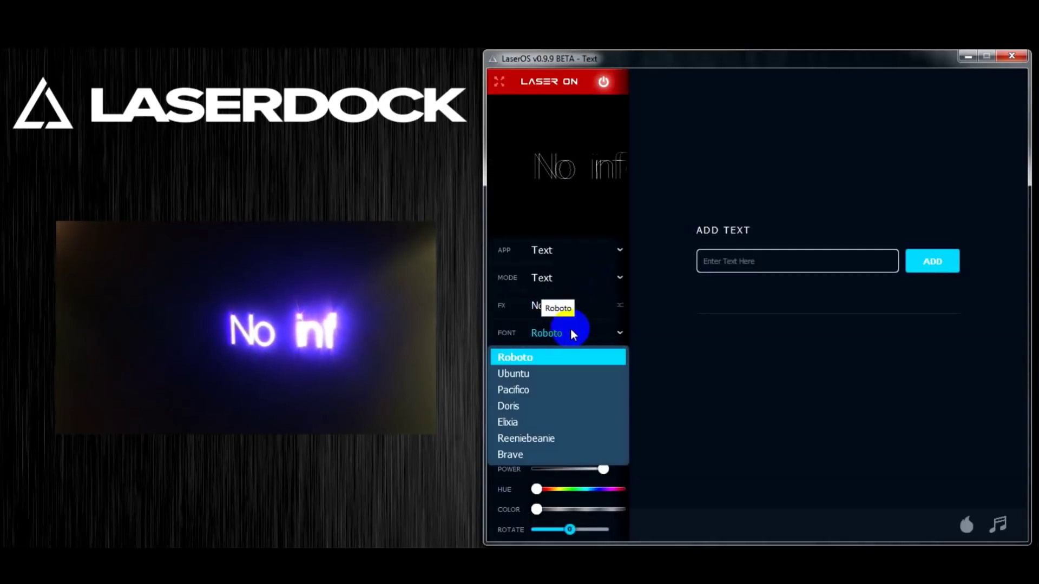
{"action": "left_click", "coordinate": [513, 374]}
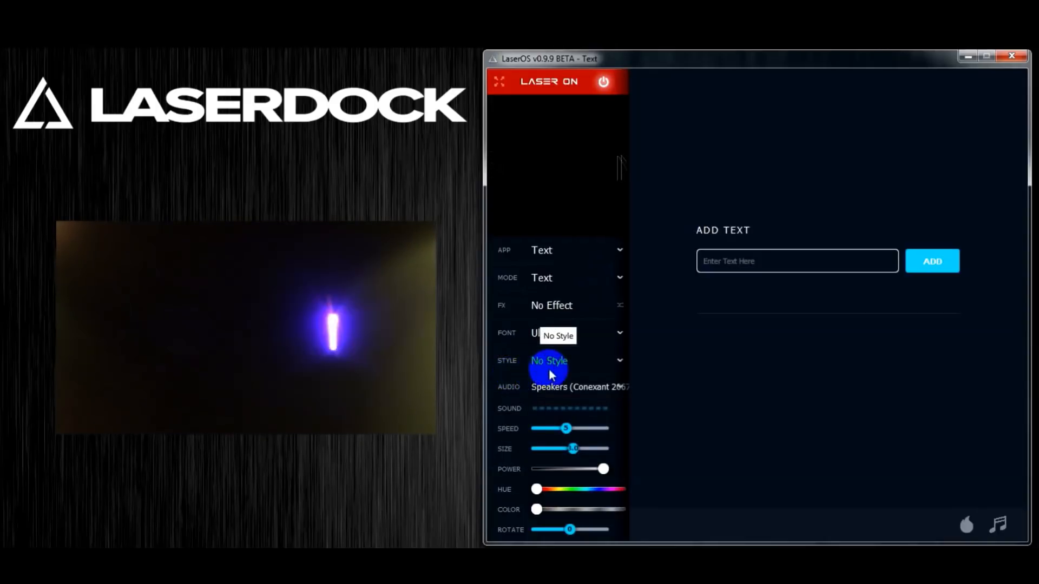
{"action": "left_click", "coordinate": [605, 360]}
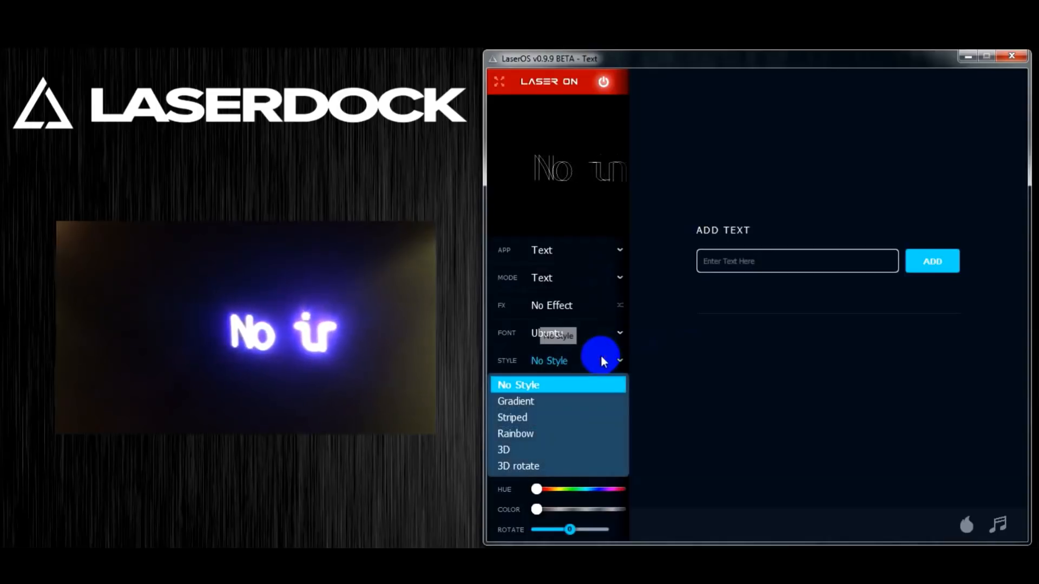
{"action": "left_click", "coordinate": [523, 433]}
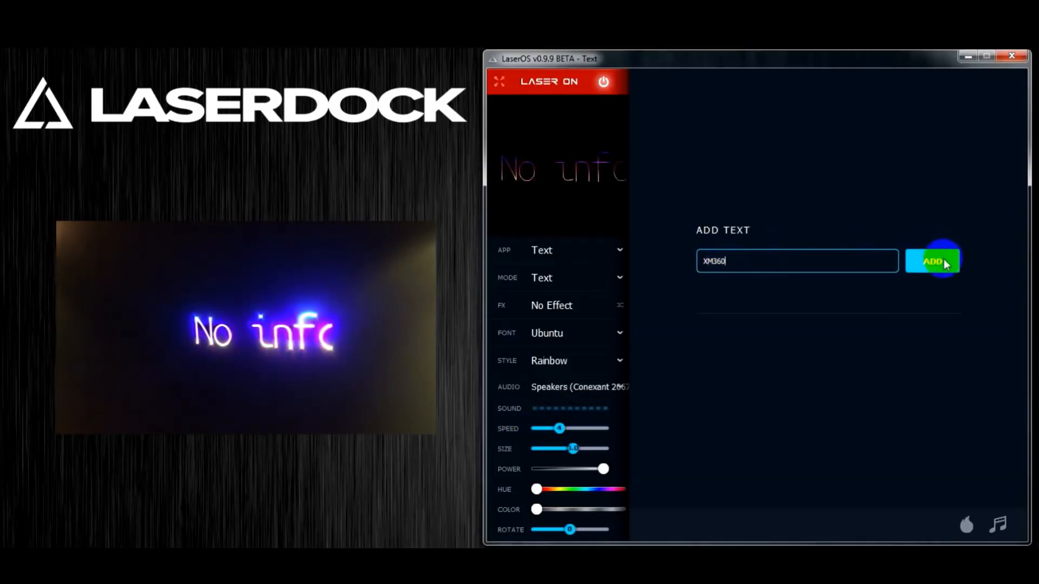
Step: Add XM360 and Wicked Lasers as lines in the scrolling text list
{"action": "left_click", "coordinate": [934, 260]}
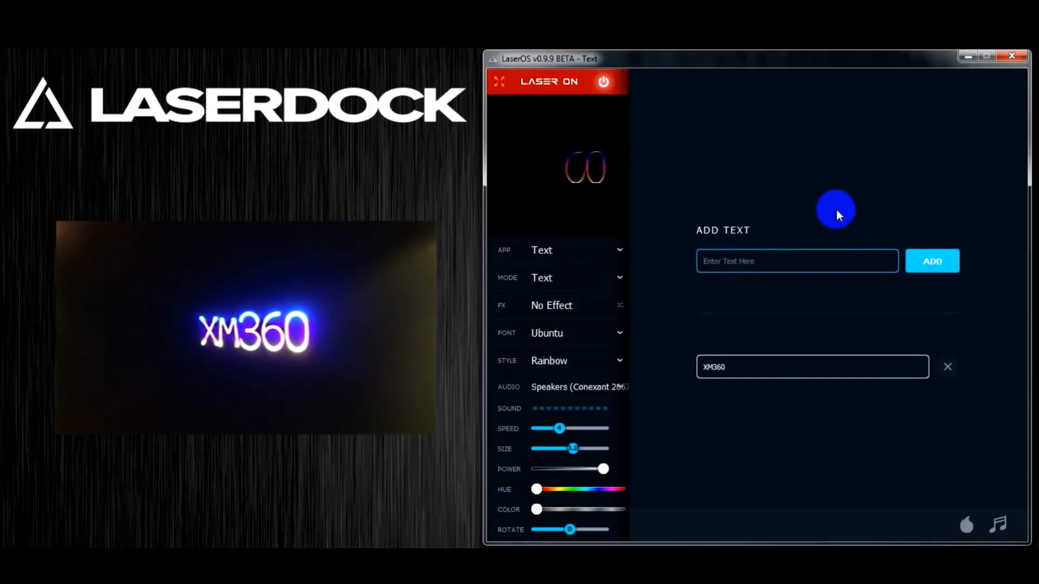
{"action": "left_click", "coordinate": [772, 268]}
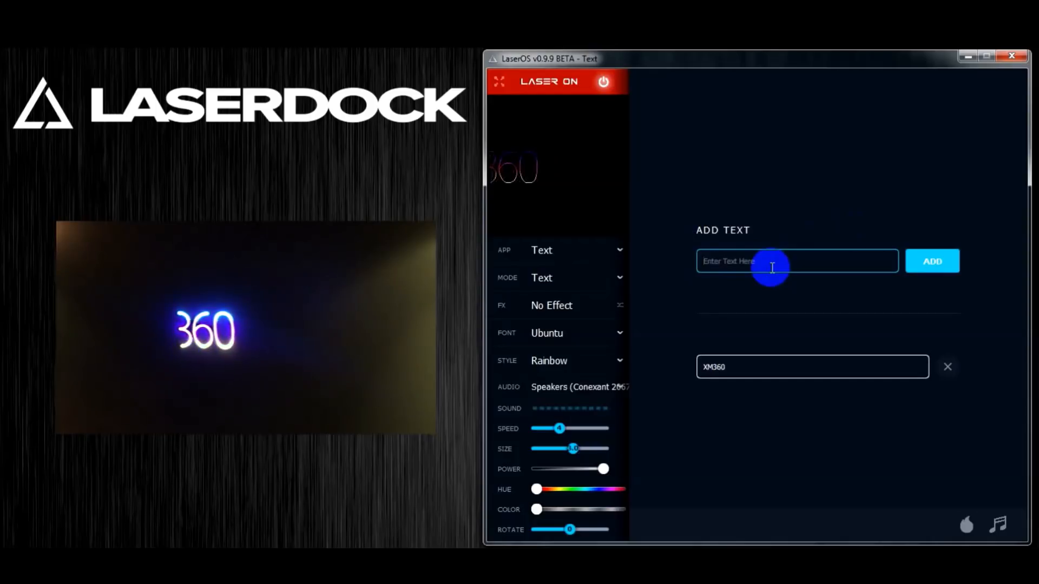
{"action": "type", "text": "wicked "}
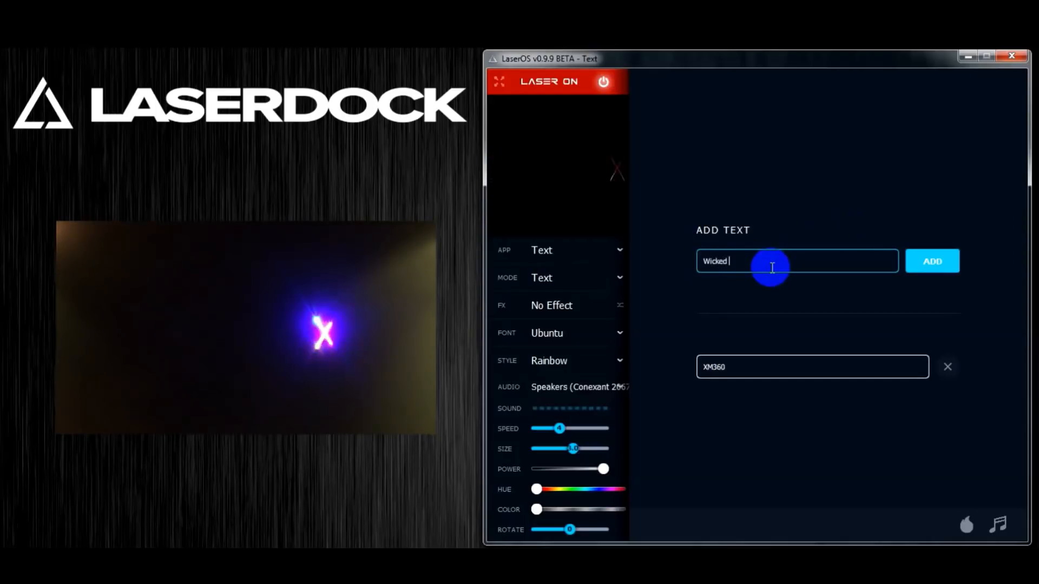
{"action": "type", "text": "rs"}
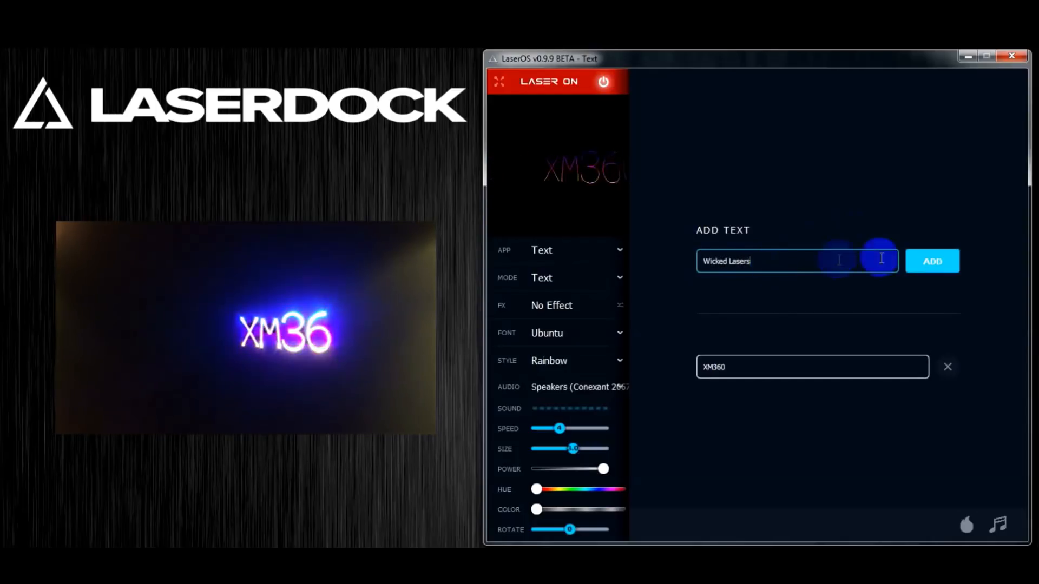
{"action": "left_click", "coordinate": [917, 262]}
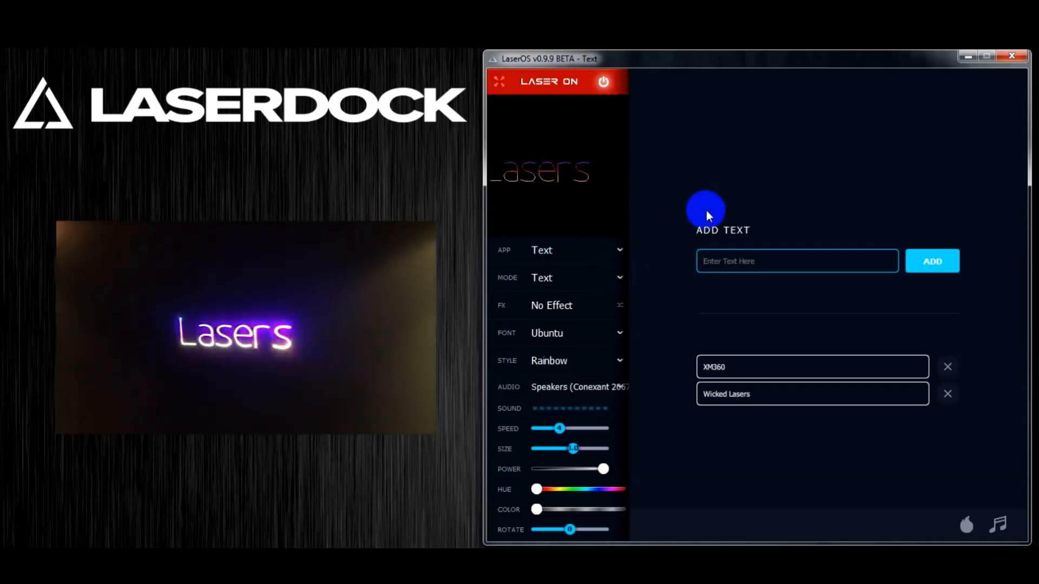
Step: Feed News headlines from ESPN in the Roboto font
{"action": "left_click", "coordinate": [610, 280]}
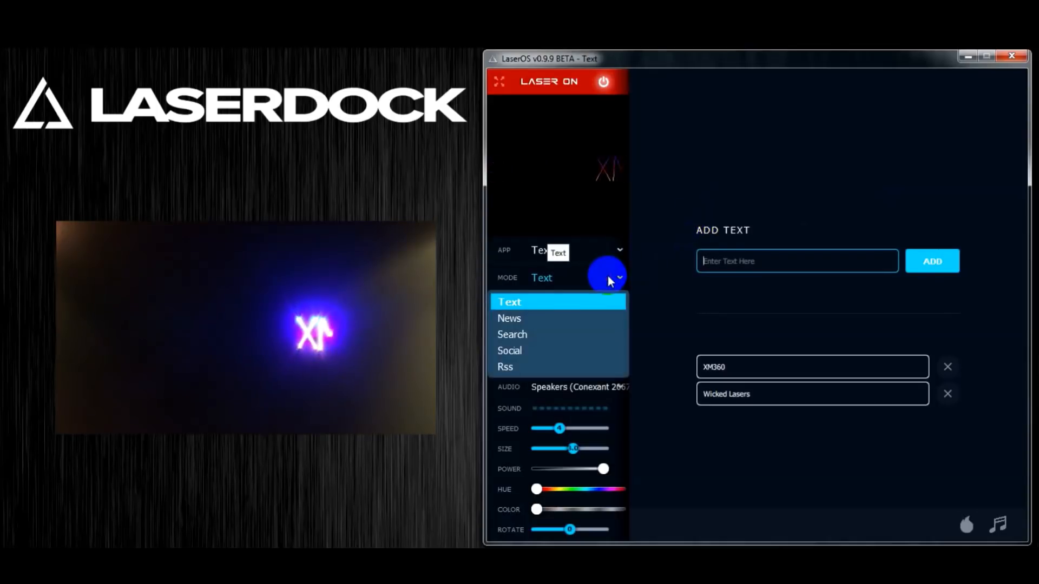
{"action": "left_click", "coordinate": [537, 315]}
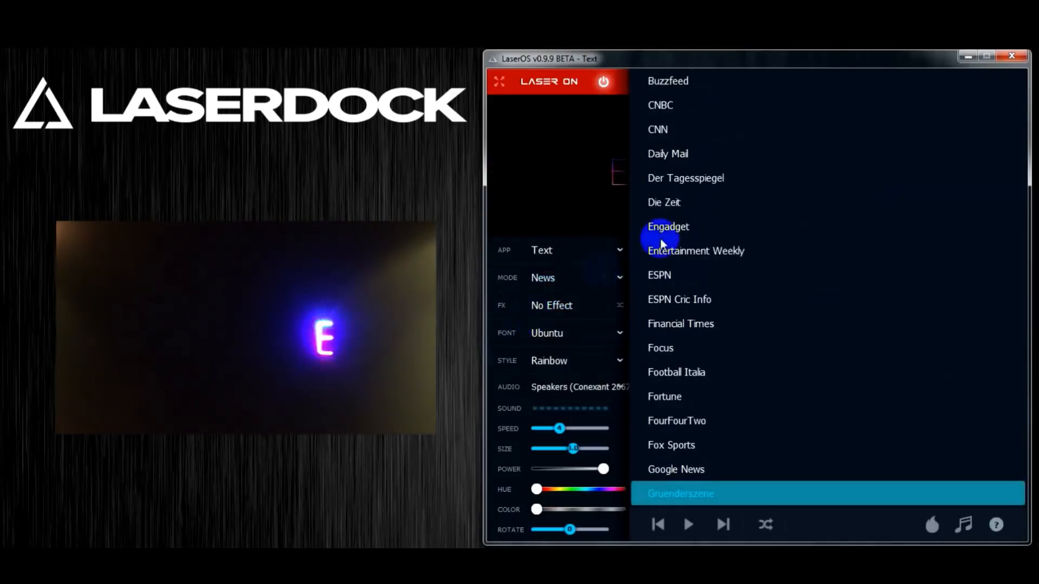
{"action": "left_click", "coordinate": [564, 339]}
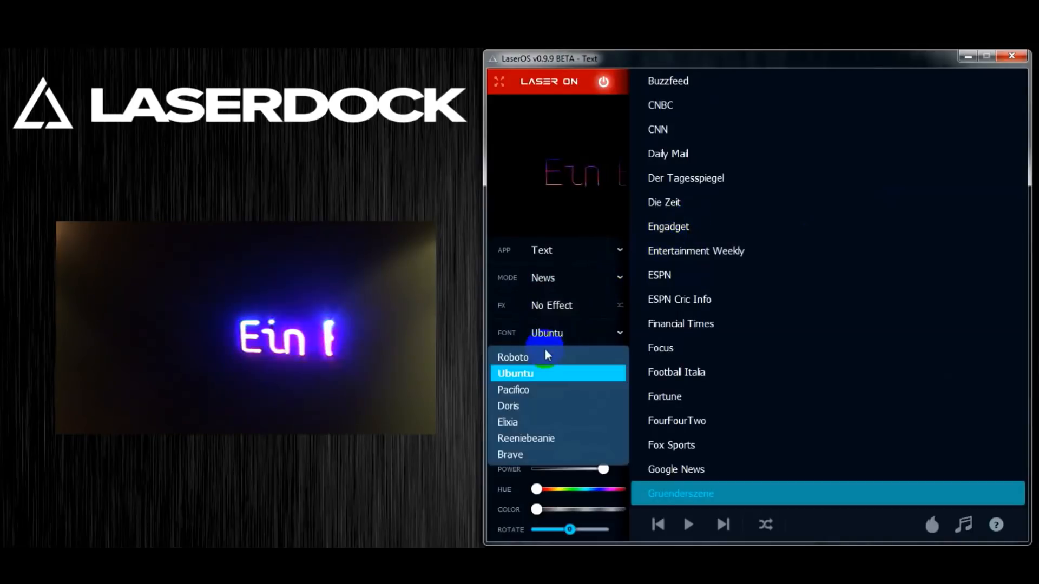
{"action": "left_click", "coordinate": [536, 351]}
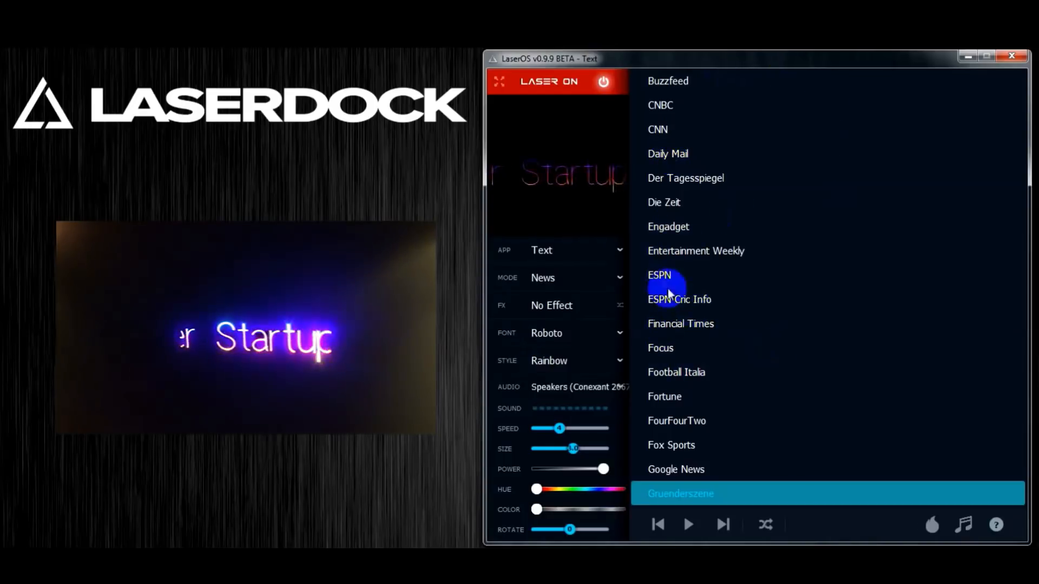
{"action": "left_click", "coordinate": [662, 275]}
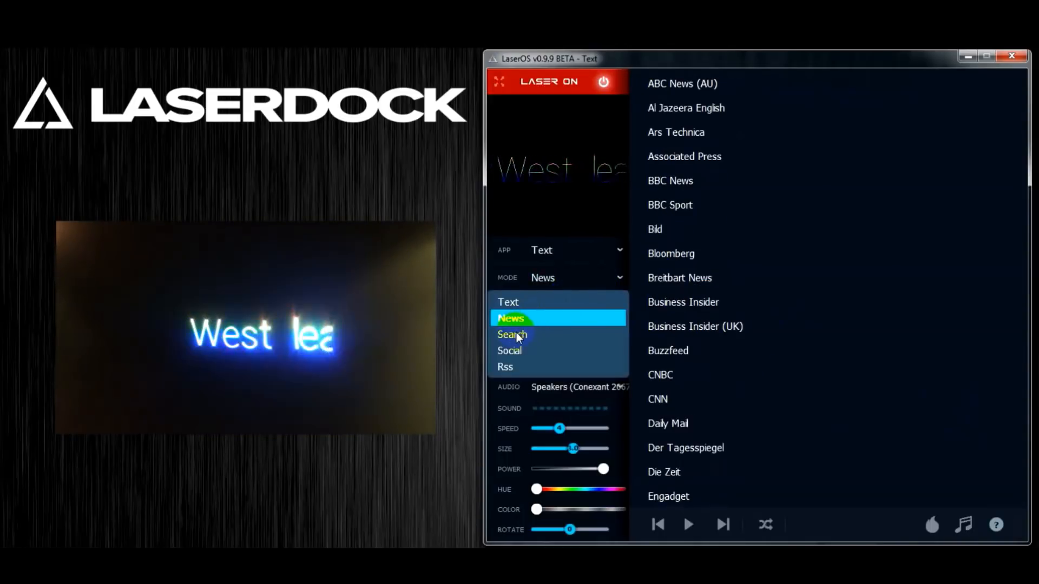
Step: In Search mode try Twitter, then run the Star wars search on Google+
{"action": "left_click", "coordinate": [513, 335]}
{"action": "left_click", "coordinate": [777, 286]}
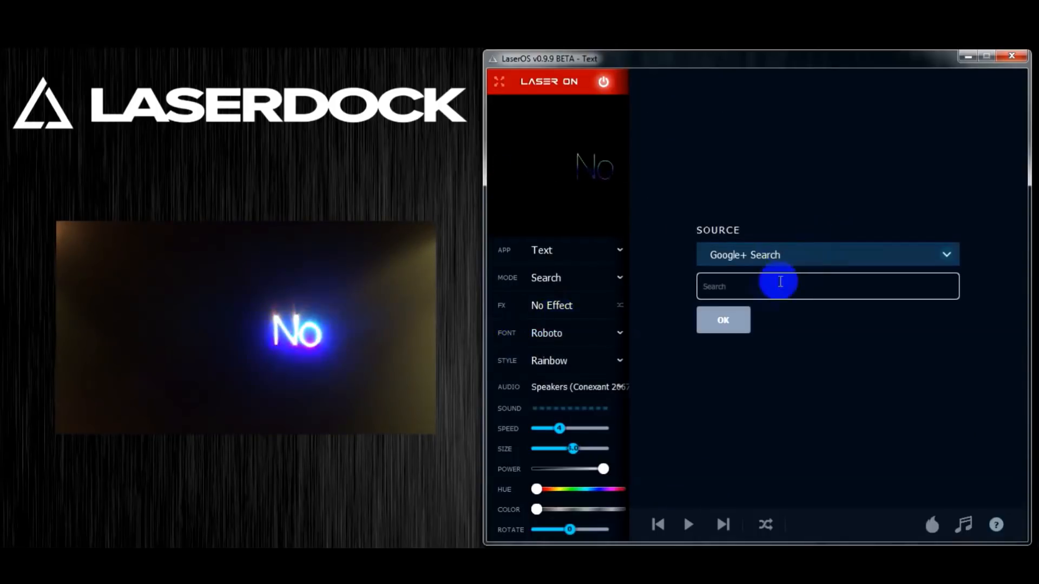
{"action": "left_click", "coordinate": [770, 258]}
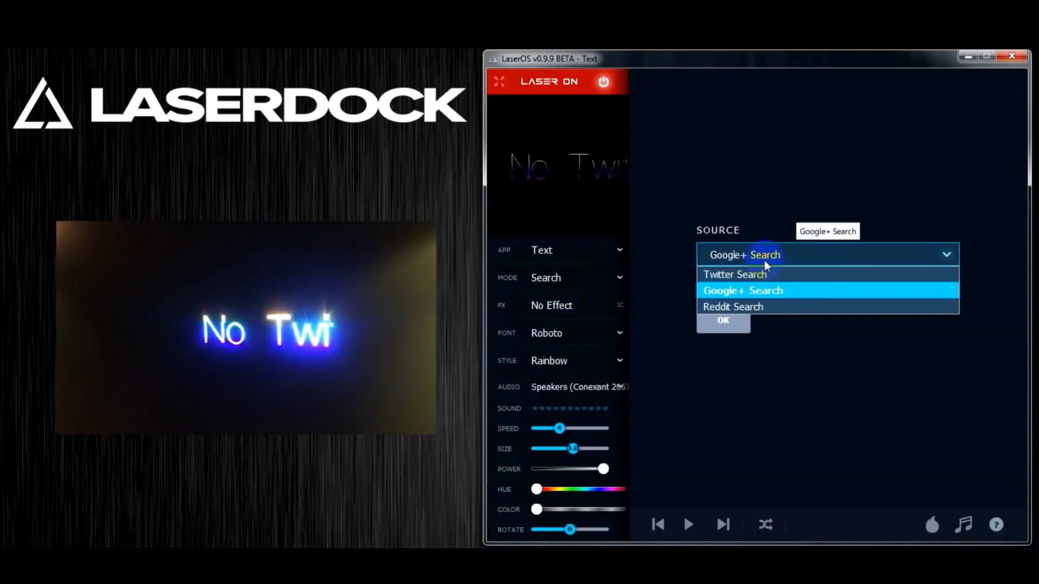
{"action": "left_click", "coordinate": [747, 275]}
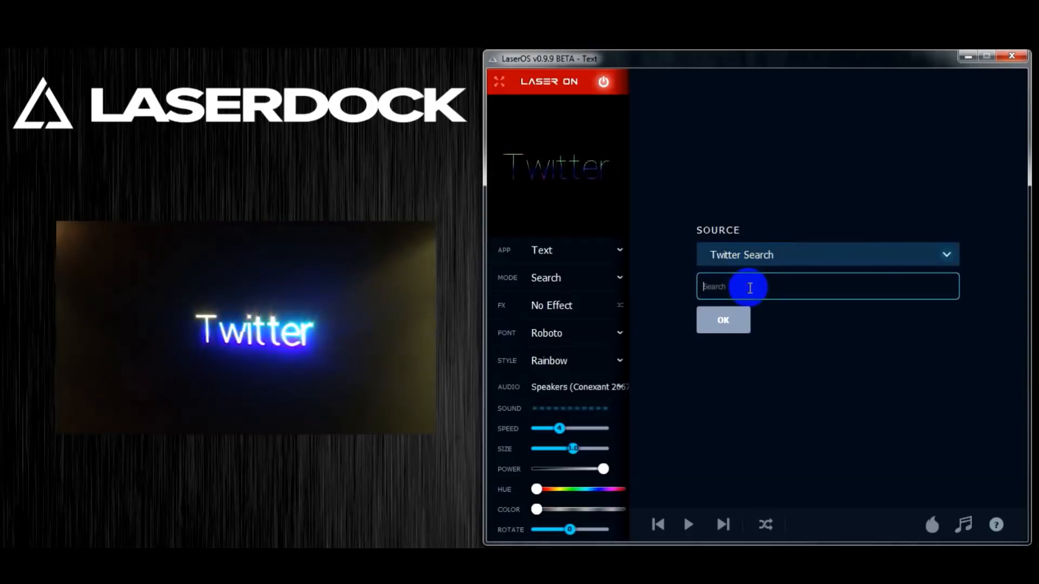
{"action": "type", "text": "laser"}
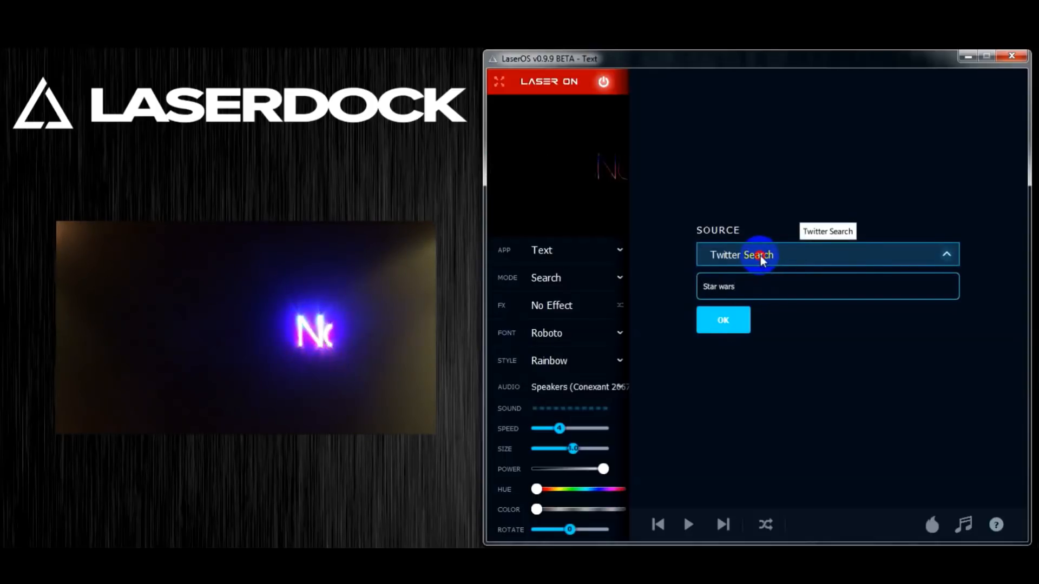
{"action": "left_click", "coordinate": [762, 257]}
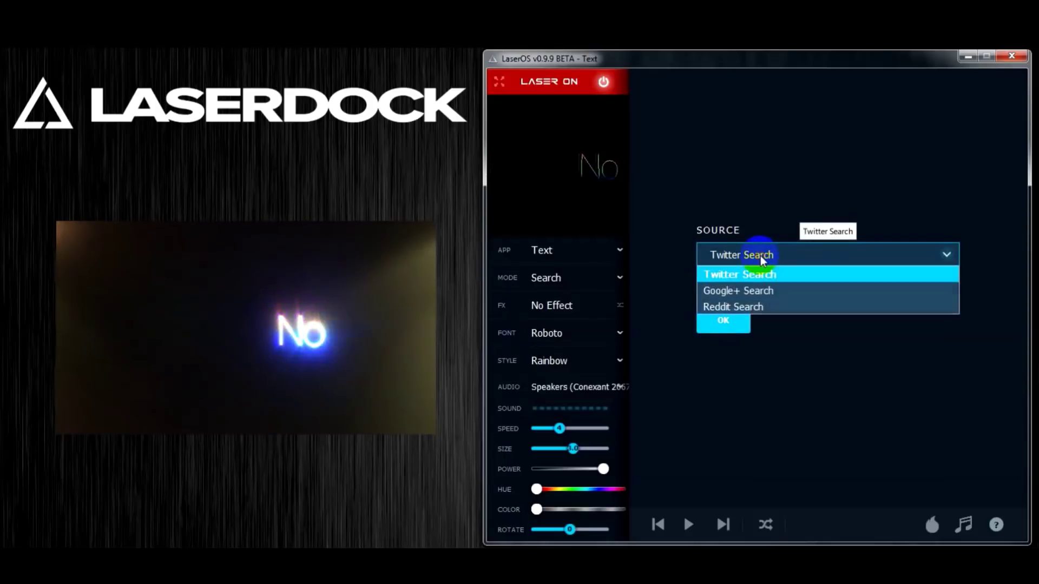
{"action": "left_click", "coordinate": [734, 291]}
{"action": "left_click", "coordinate": [725, 322]}
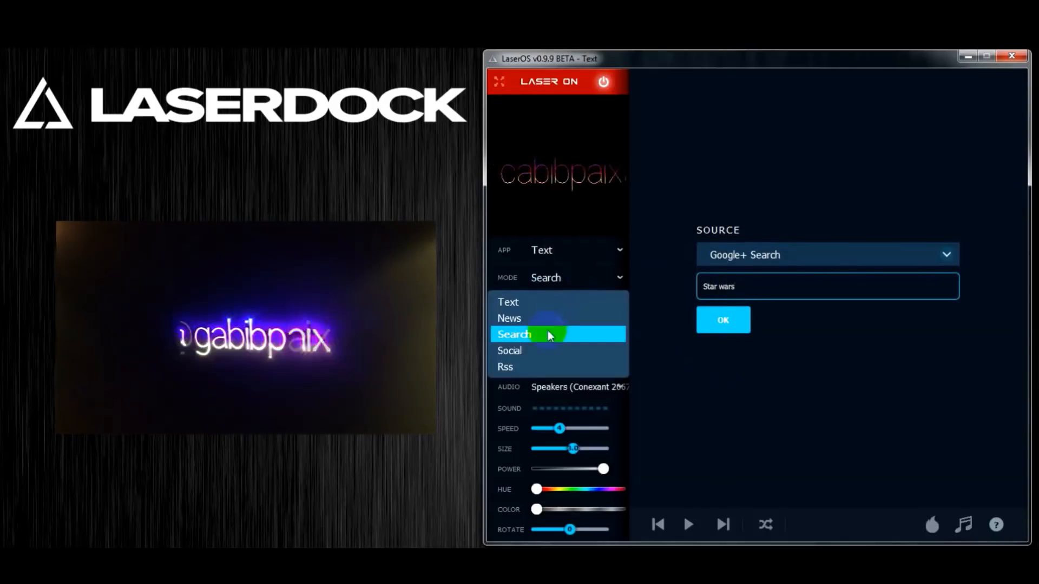
Step: Switch the text feed to social media
{"action": "left_click", "coordinate": [510, 350]}
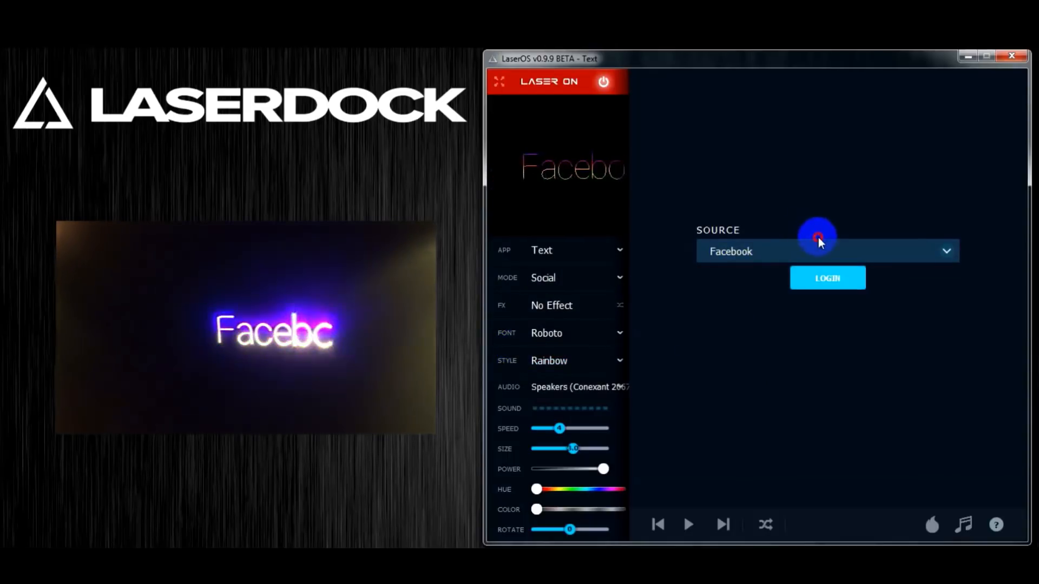
Step: Choose Twitter as the social source and attempt a login
{"action": "left_click", "coordinate": [820, 244]}
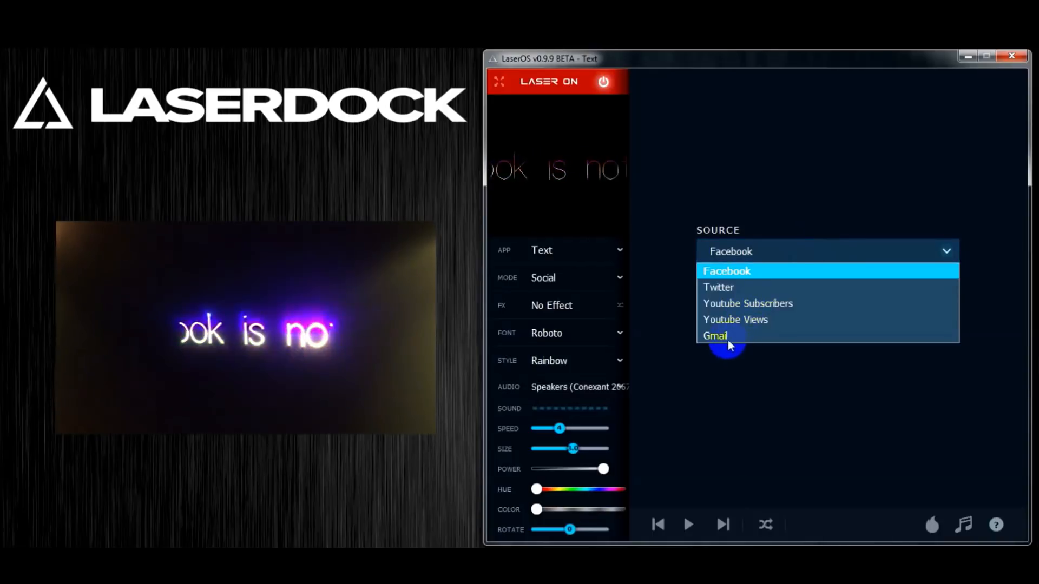
{"action": "left_click", "coordinate": [720, 289]}
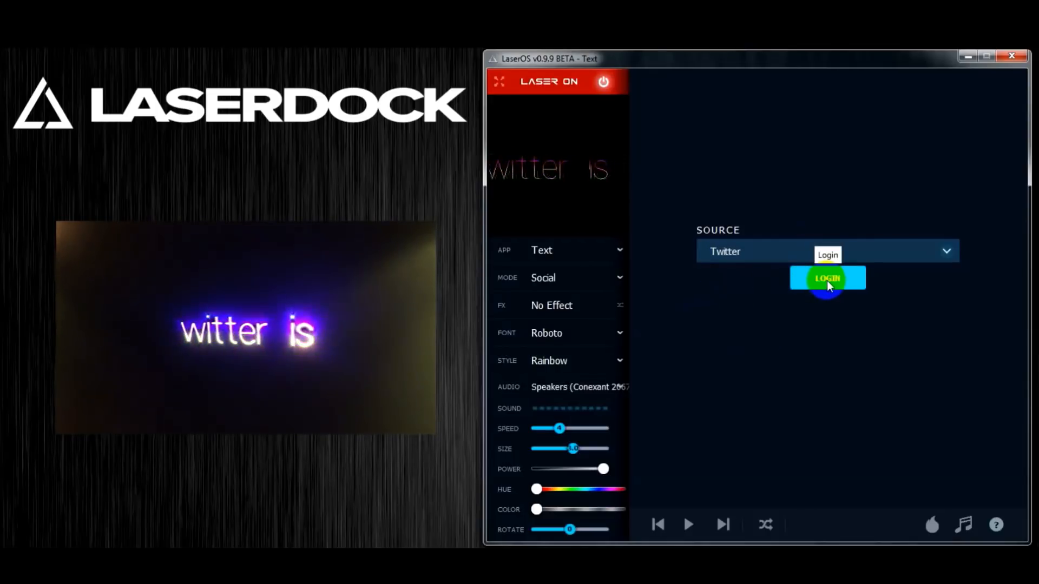
{"action": "left_click", "coordinate": [828, 281]}
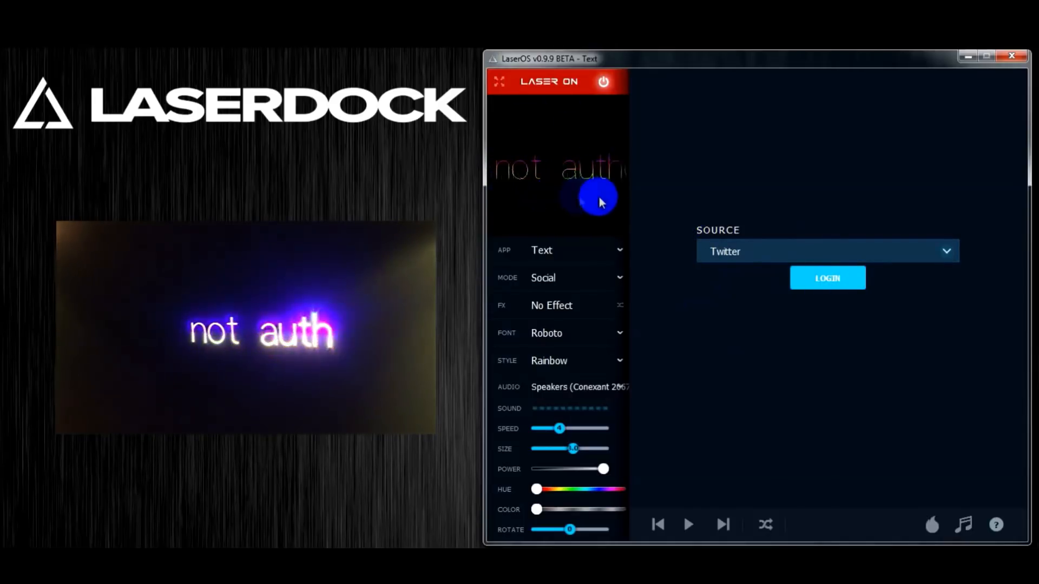
Step: Keep Twitter selected and log in to the account, getting a 'not authorized' message
{"action": "left_click", "coordinate": [763, 252]}
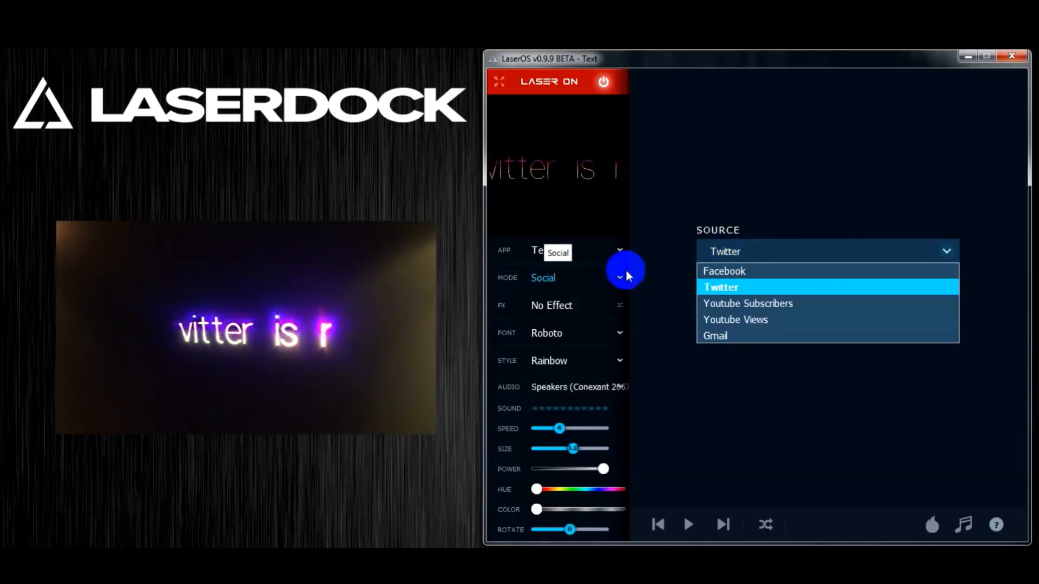
{"action": "left_click", "coordinate": [719, 287]}
{"action": "left_click", "coordinate": [810, 281]}
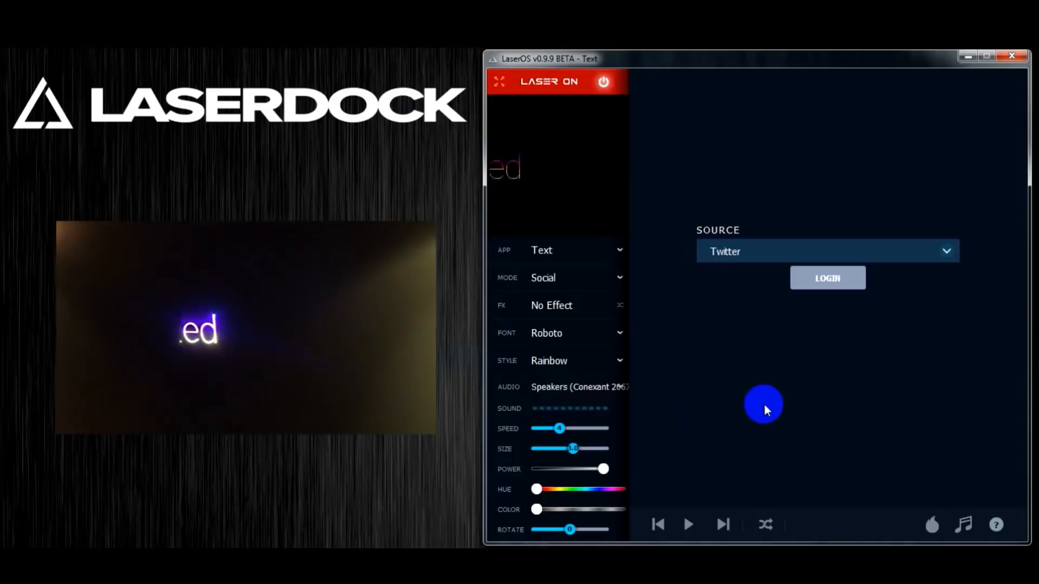
{"action": "left_click", "coordinate": [619, 279]}
Step: Switch to RSS mode, search 'star wars' and project a StarWars.com news feed
{"action": "left_click", "coordinate": [511, 369]}
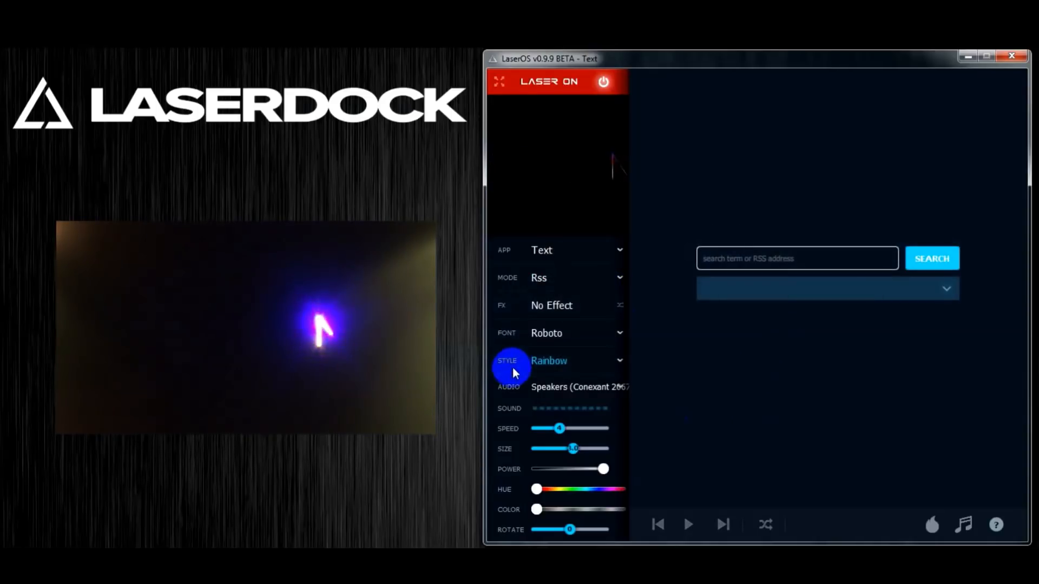
{"action": "left_click", "coordinate": [740, 260]}
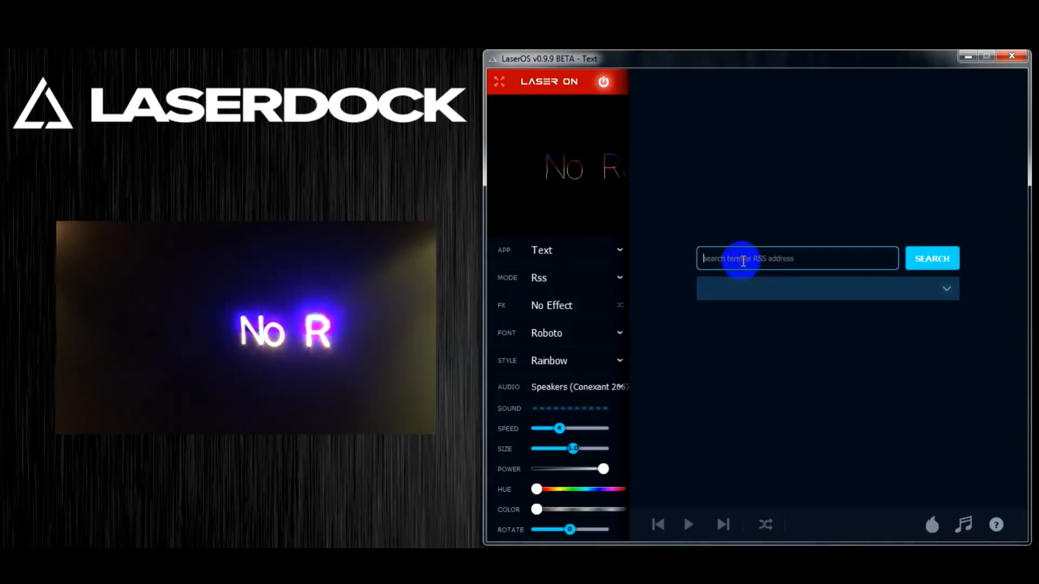
{"action": "type", "text": "st"}
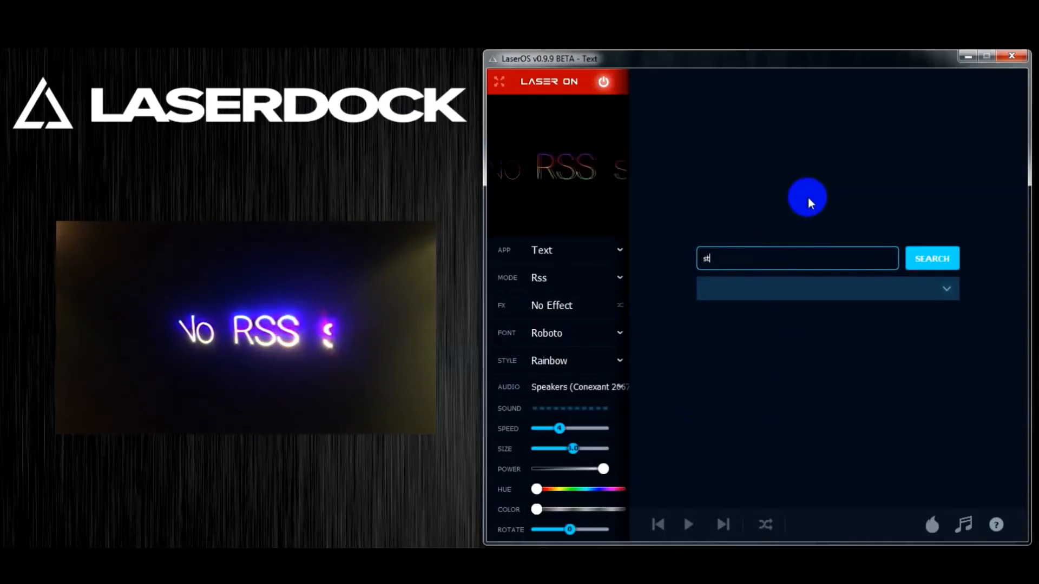
{"action": "type", "text": "ar w"}
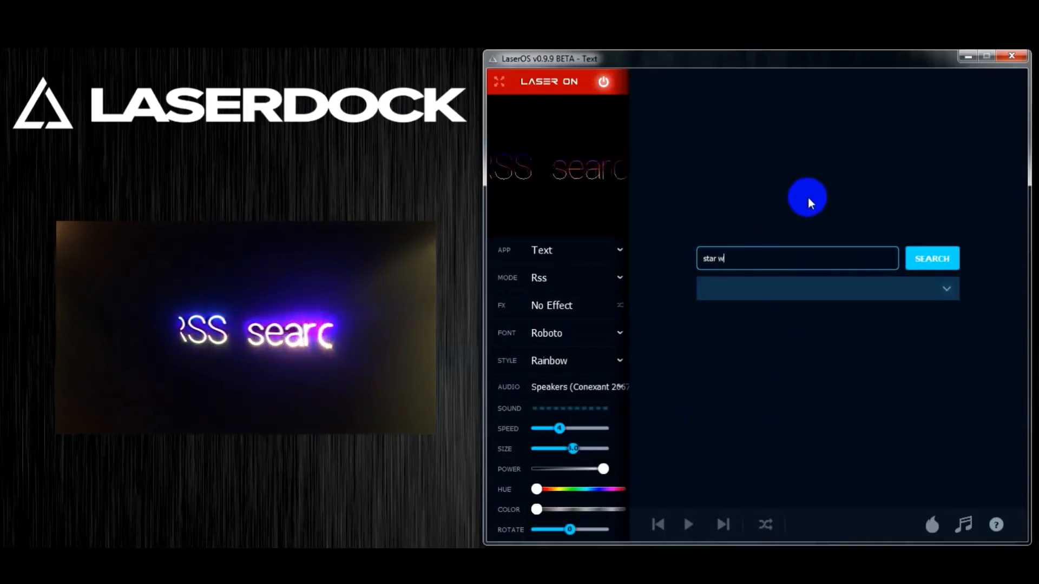
{"action": "type", "text": "ars"}
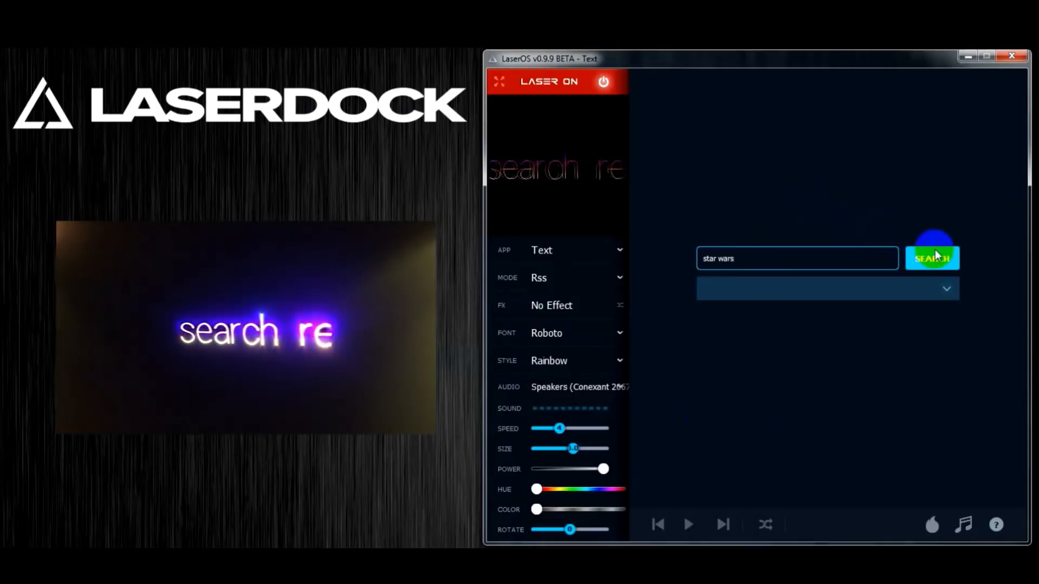
{"action": "left_click", "coordinate": [932, 259]}
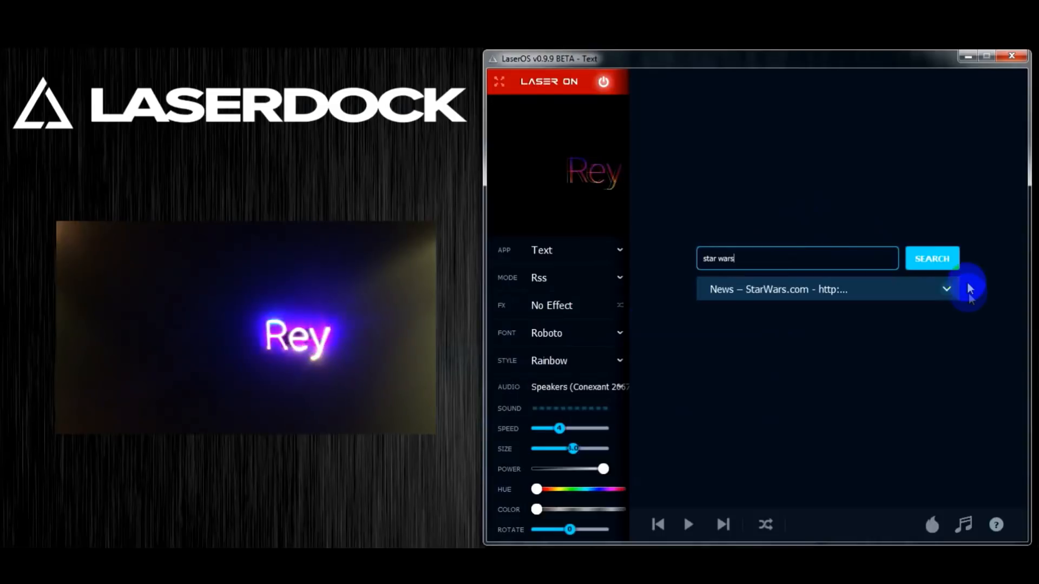
{"action": "left_click", "coordinate": [946, 289]}
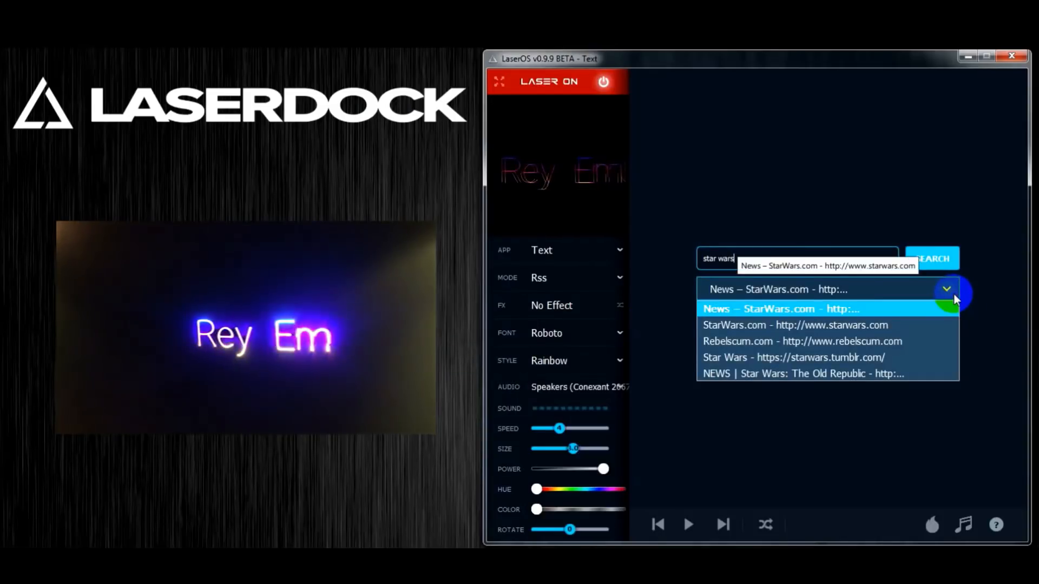
{"action": "left_click", "coordinate": [811, 373]}
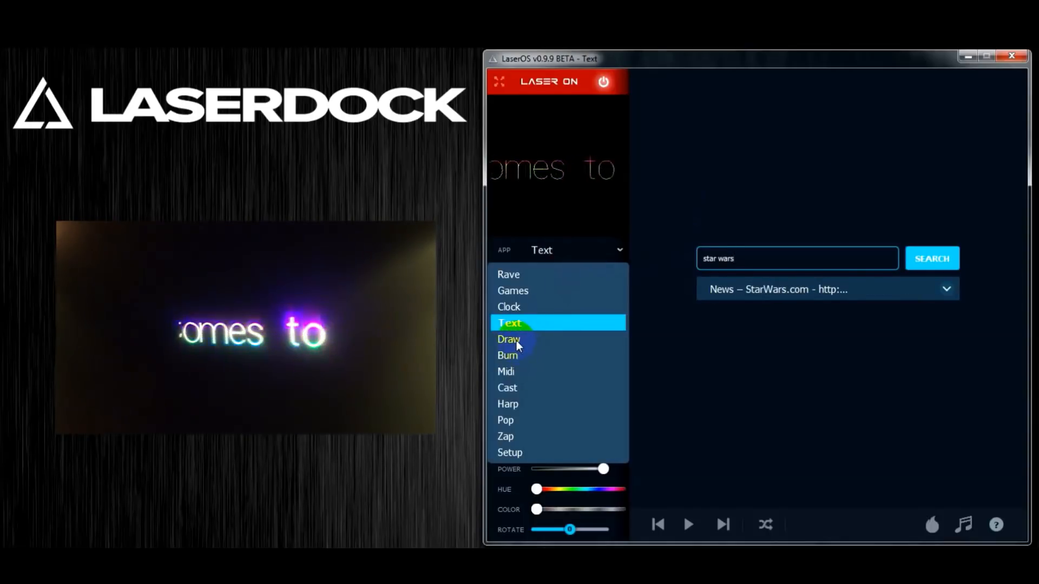
Step: Switch to the Cast app to project the desktop, then turn the laser off
{"action": "left_click", "coordinate": [507, 388]}
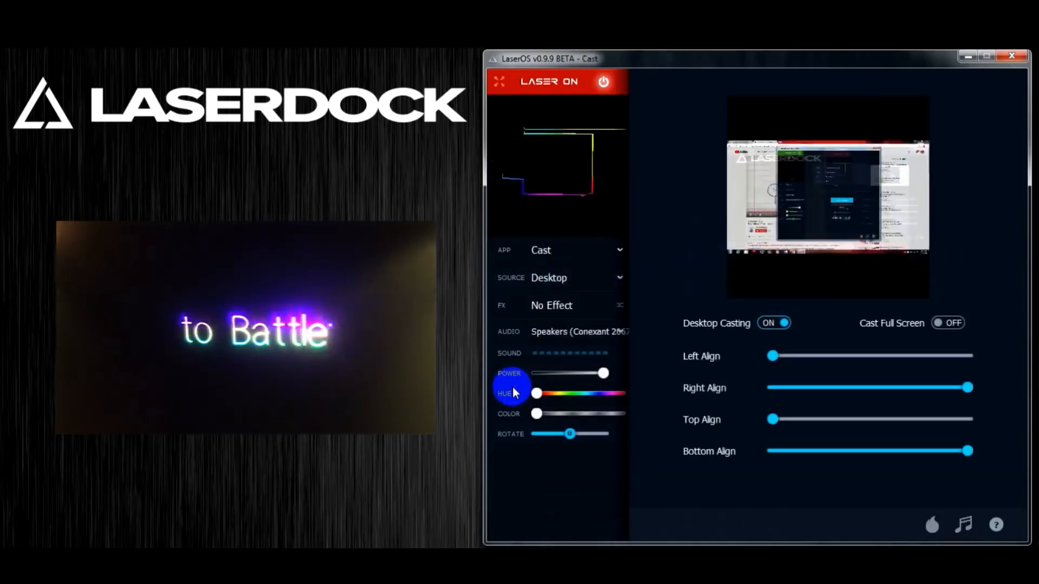
{"action": "left_click", "coordinate": [604, 82]}
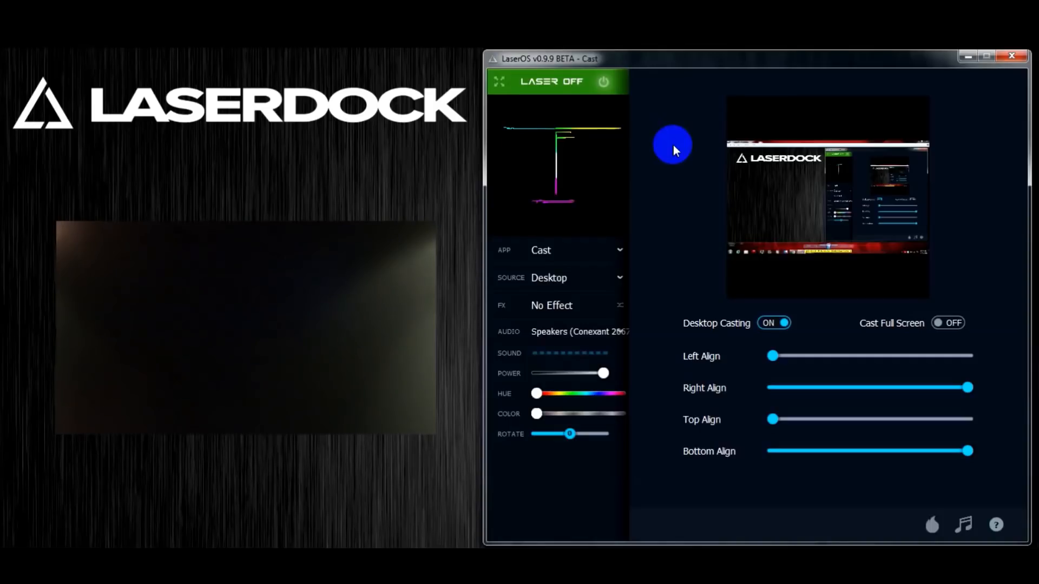
{"action": "left_click", "coordinate": [775, 322]}
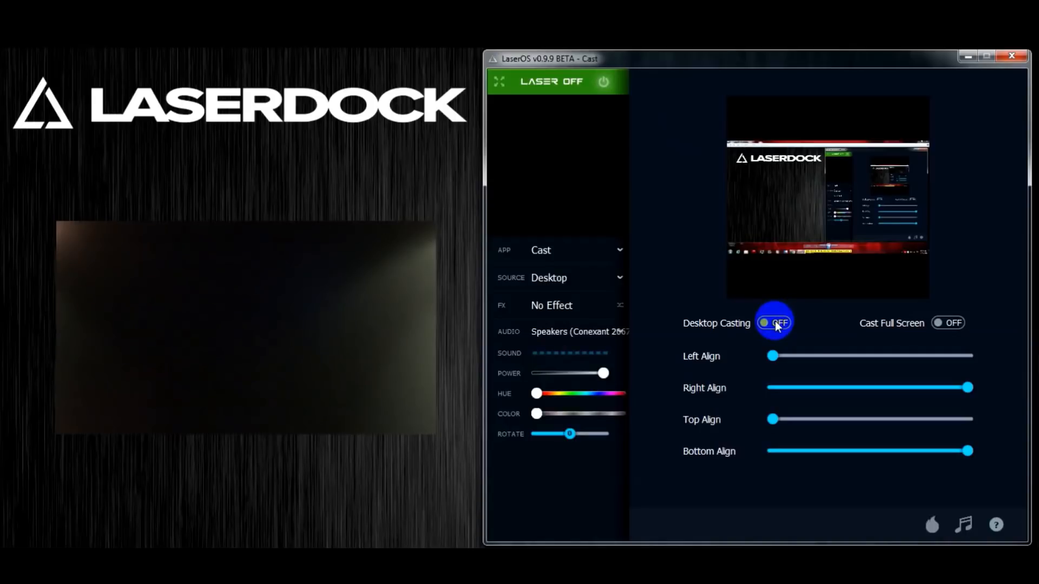
{"action": "left_click", "coordinate": [776, 323]}
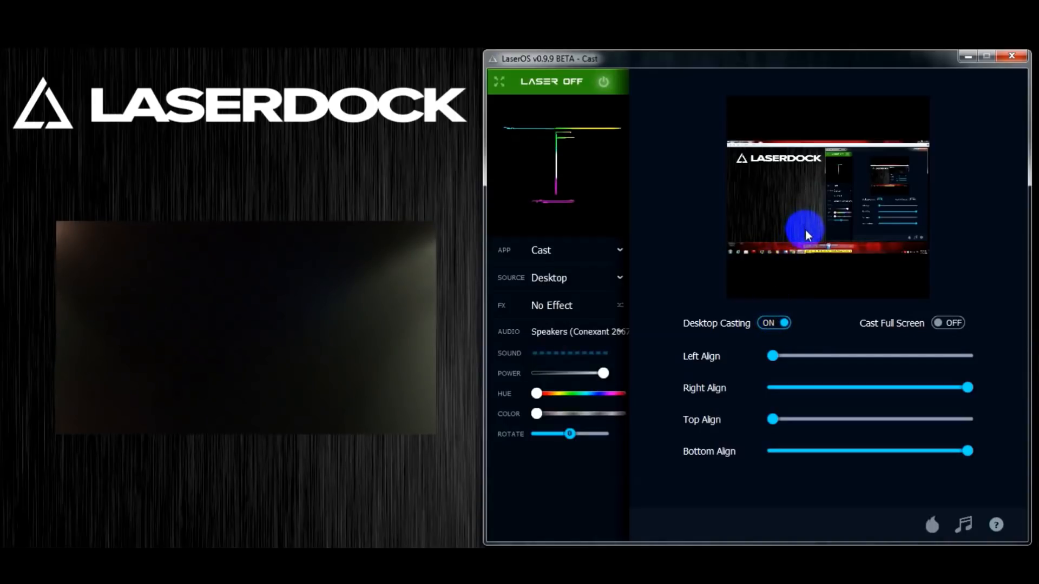
{"action": "left_click", "coordinate": [945, 325]}
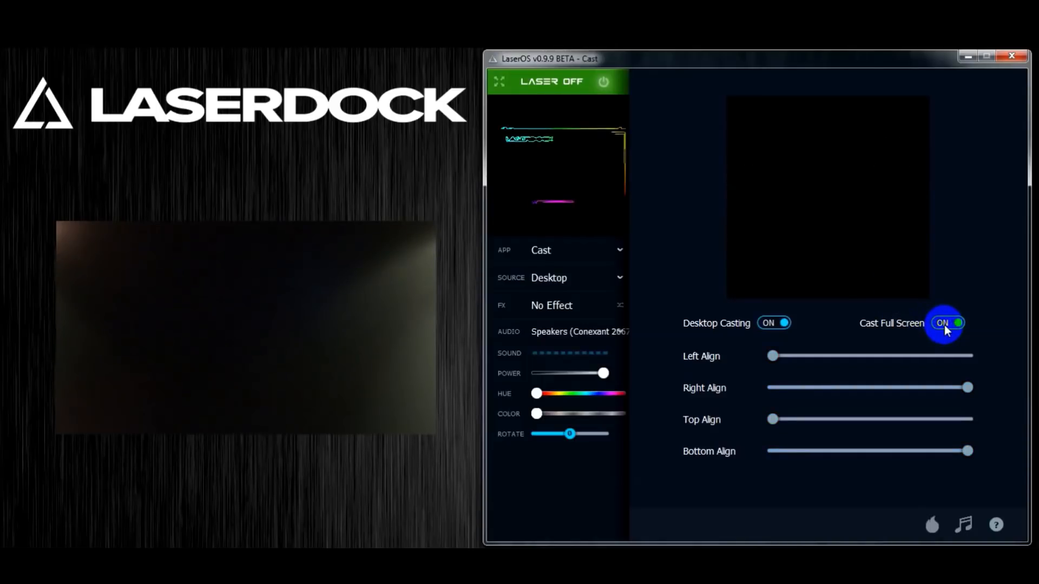
{"action": "left_click", "coordinate": [944, 326]}
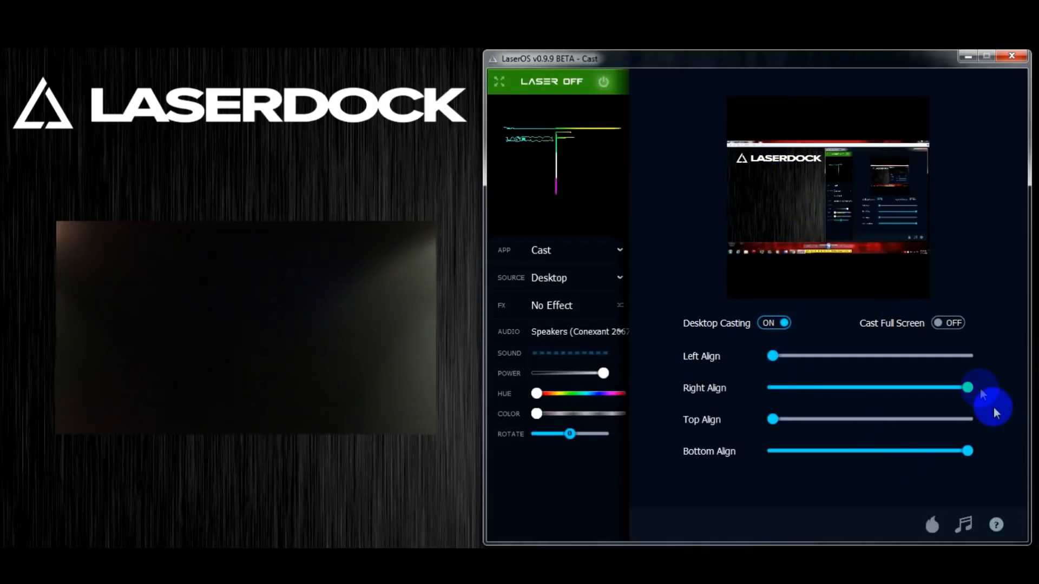
{"action": "left_click_drag", "start_coordinate": [967, 388], "coordinate": [941, 390]}
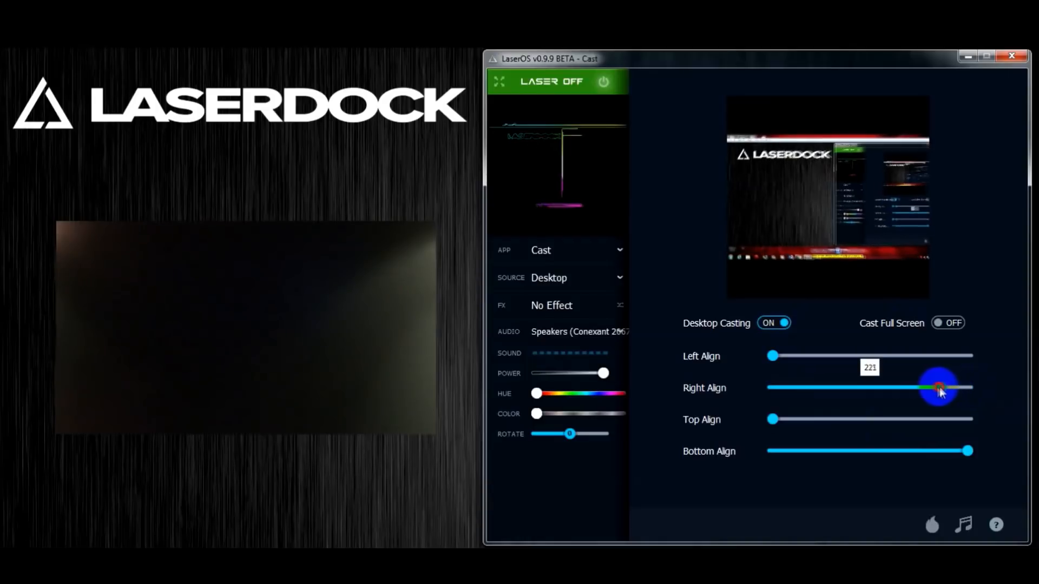
{"action": "left_click_drag", "start_coordinate": [940, 389], "coordinate": [979, 391]}
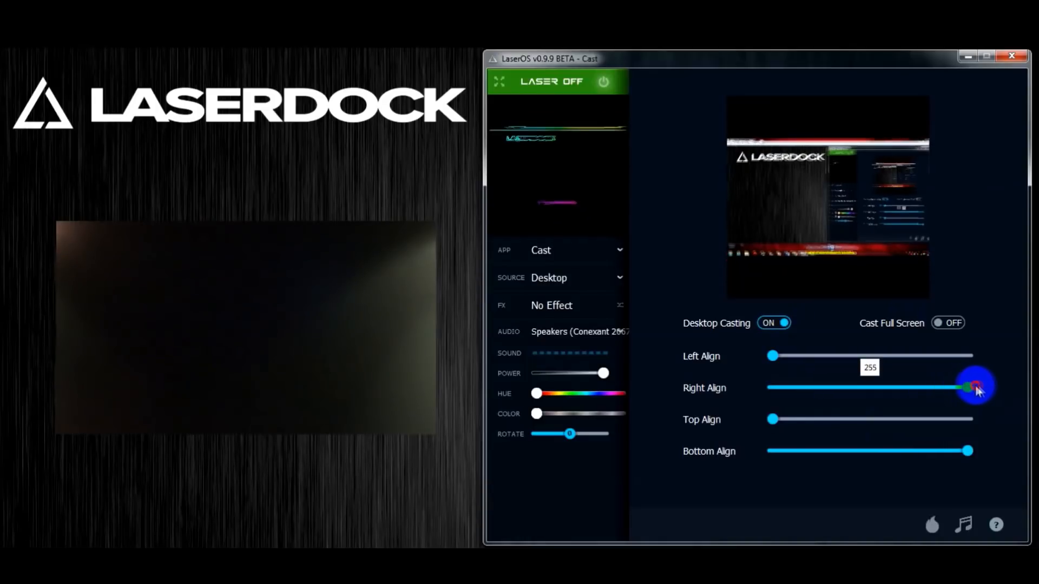